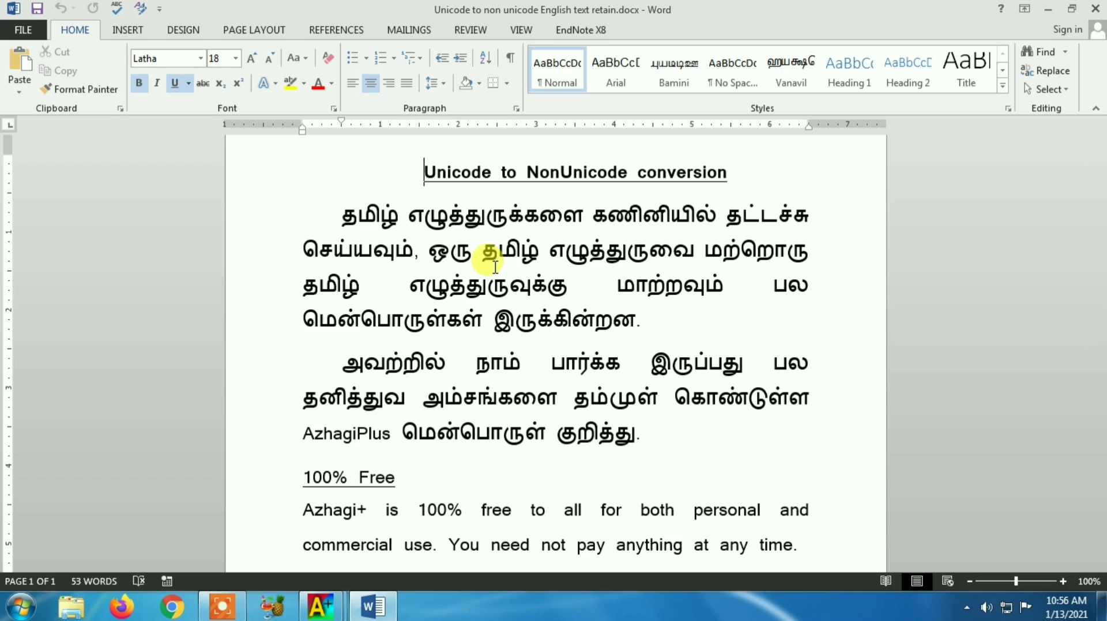
# Examine the Tamil paragraphs of the document and the English word AzhagiPlus embedded in them
pyautogui.moveTo(387, 434); pyautogui.dragTo(299, 435)
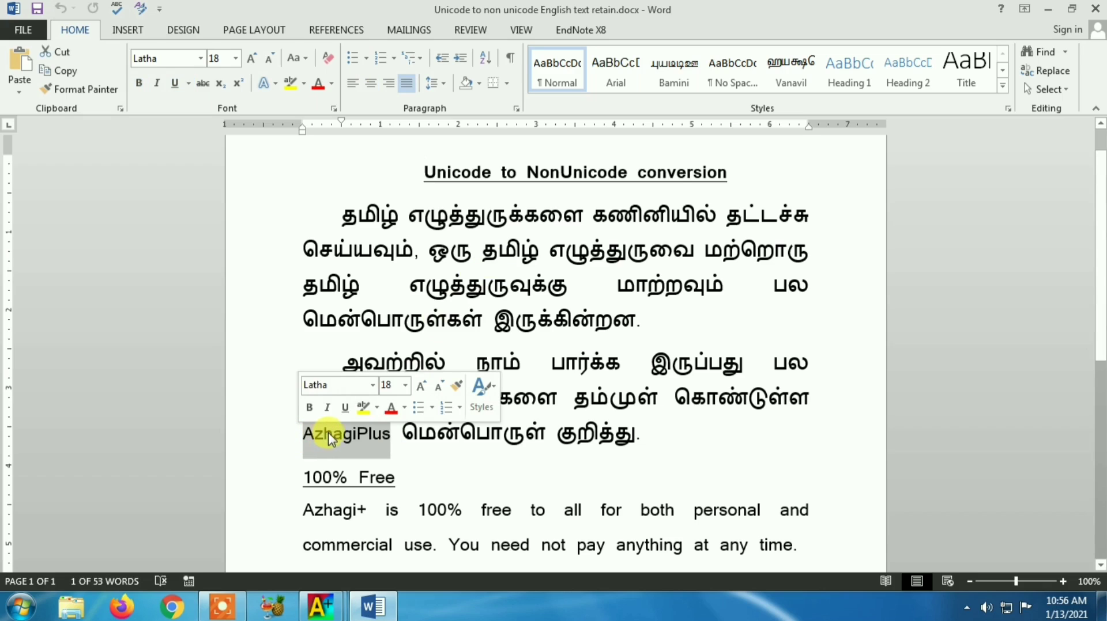
pyautogui.click(577, 434)
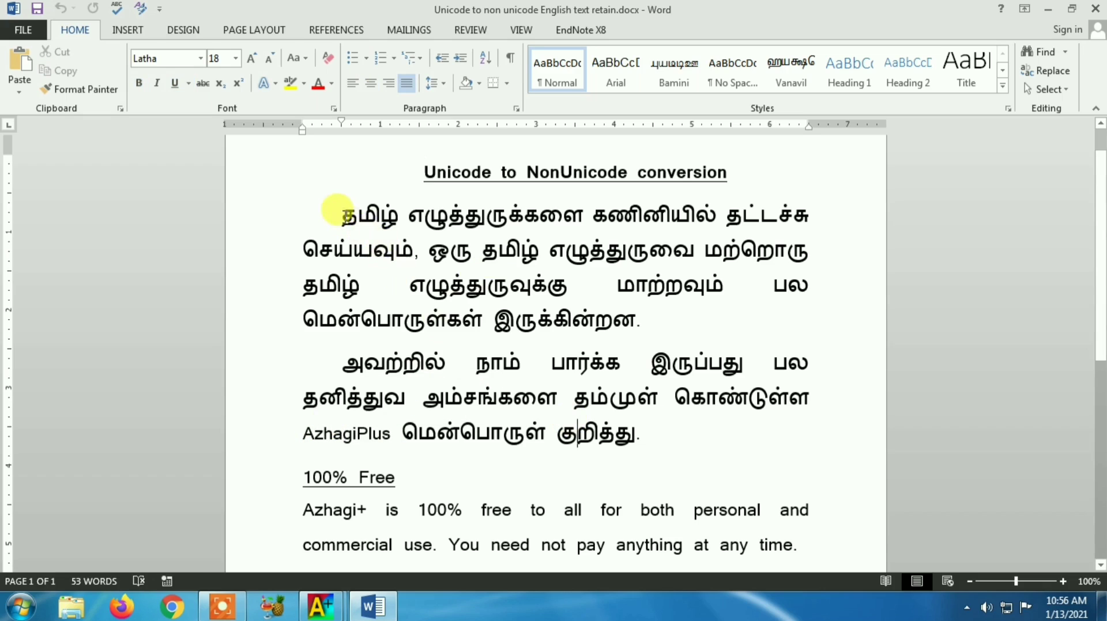
pyautogui.moveTo(346, 216); pyautogui.dragTo(667, 317)
pyautogui.click(647, 339)
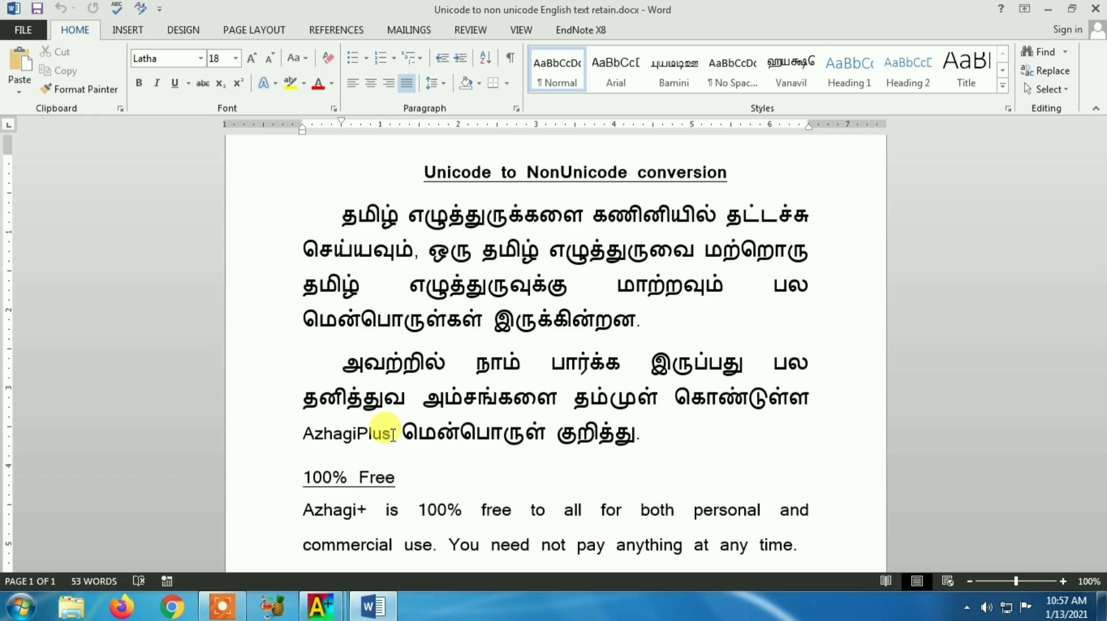
pyautogui.moveTo(392, 436); pyautogui.dragTo(298, 434)
pyautogui.click(392, 436)
pyautogui.moveTo(383, 437); pyautogui.dragTo(298, 434)
pyautogui.click(346, 441)
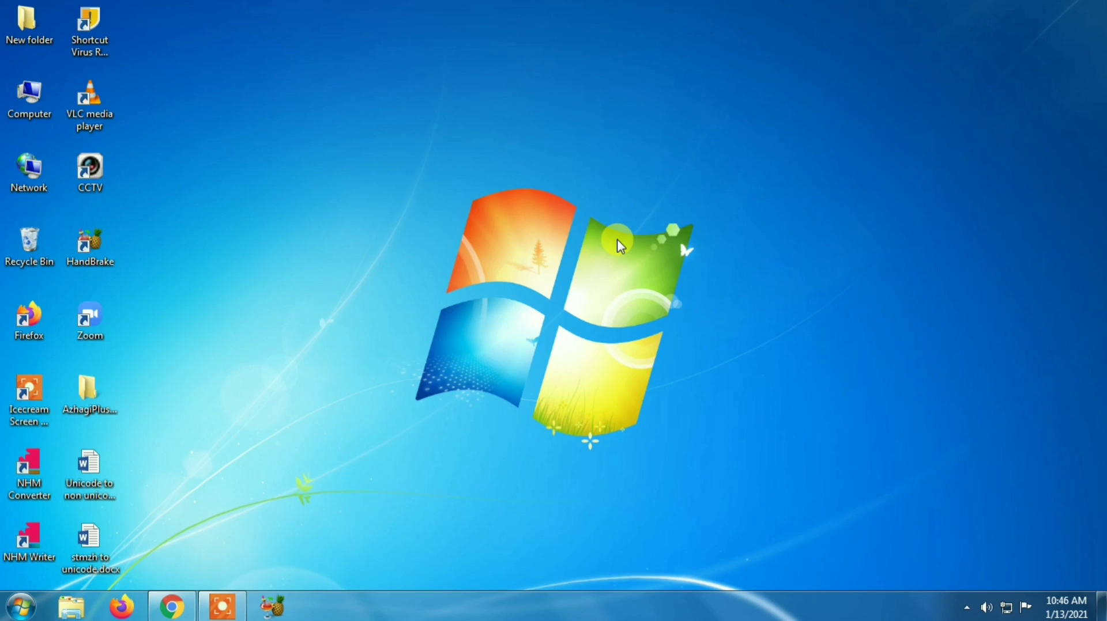
# Switch to Chrome and open the portable.azhagi.com page
pyautogui.click(171, 606)
pyautogui.click(281, 40)
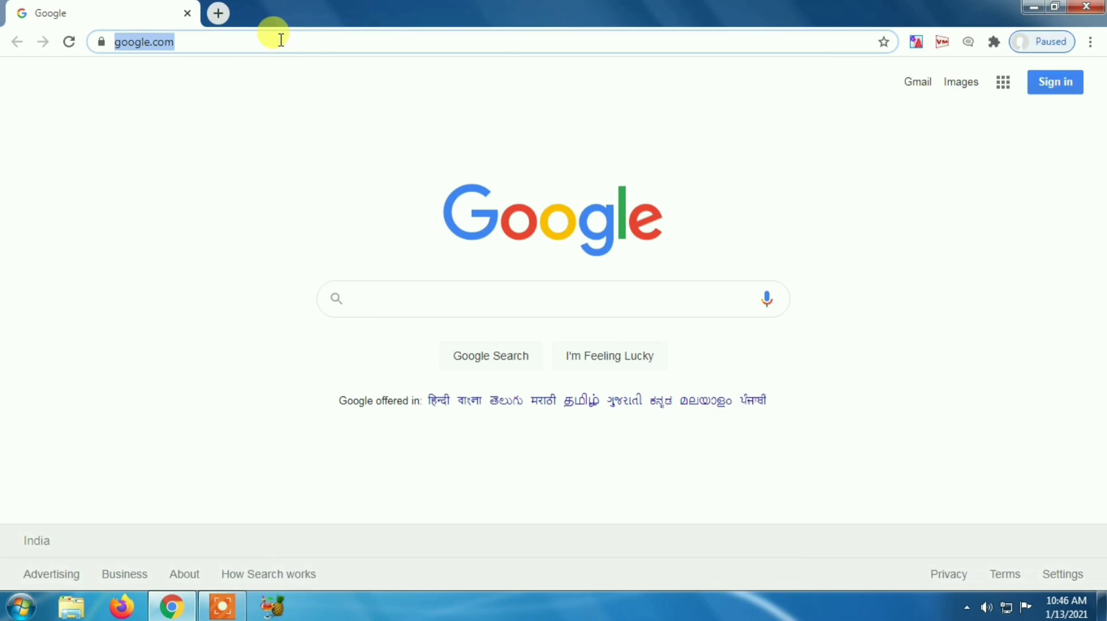
pyautogui.write('port')
pyautogui.press('End')
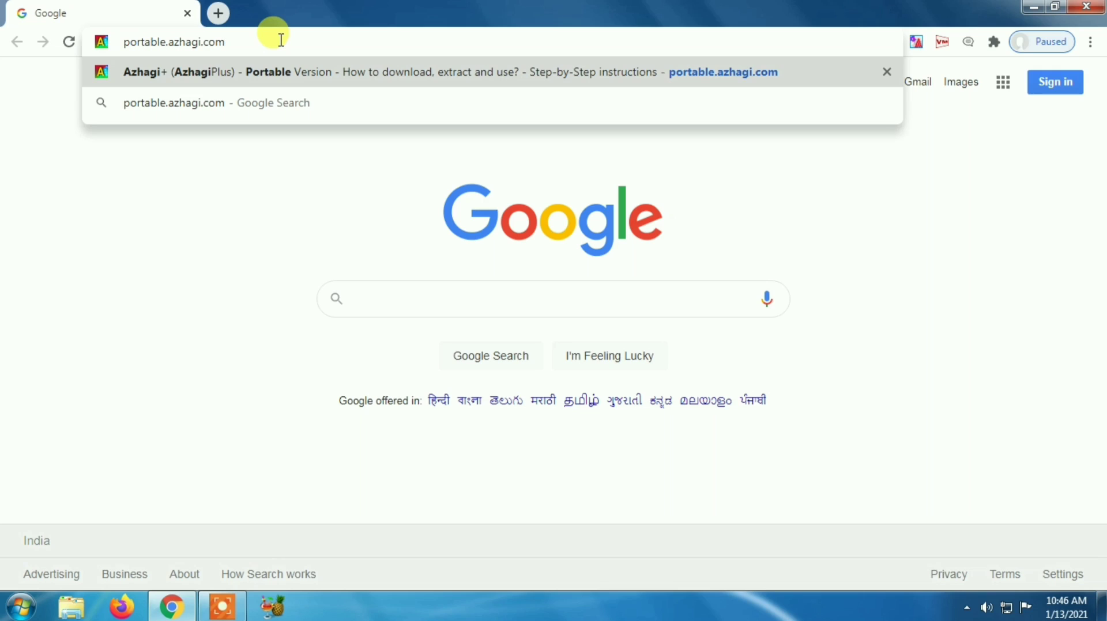
pyautogui.press('Return')
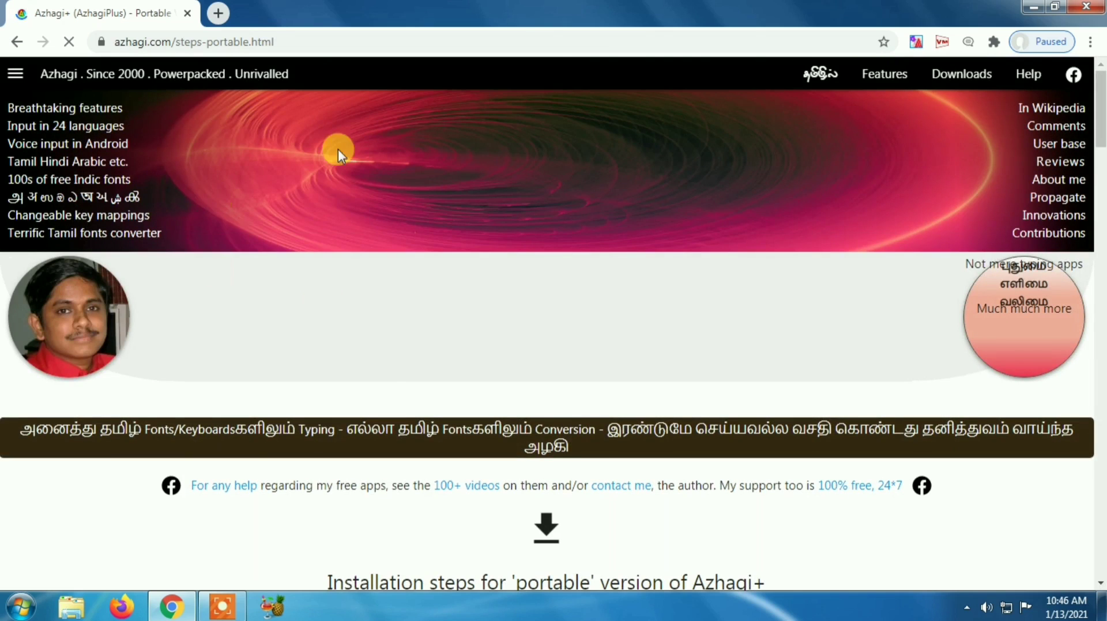
# Find the Step 1 download link for AzhagiPlus-Portable.zip on the page, and close the browser
pyautogui.scroll(-5, 481, 340)
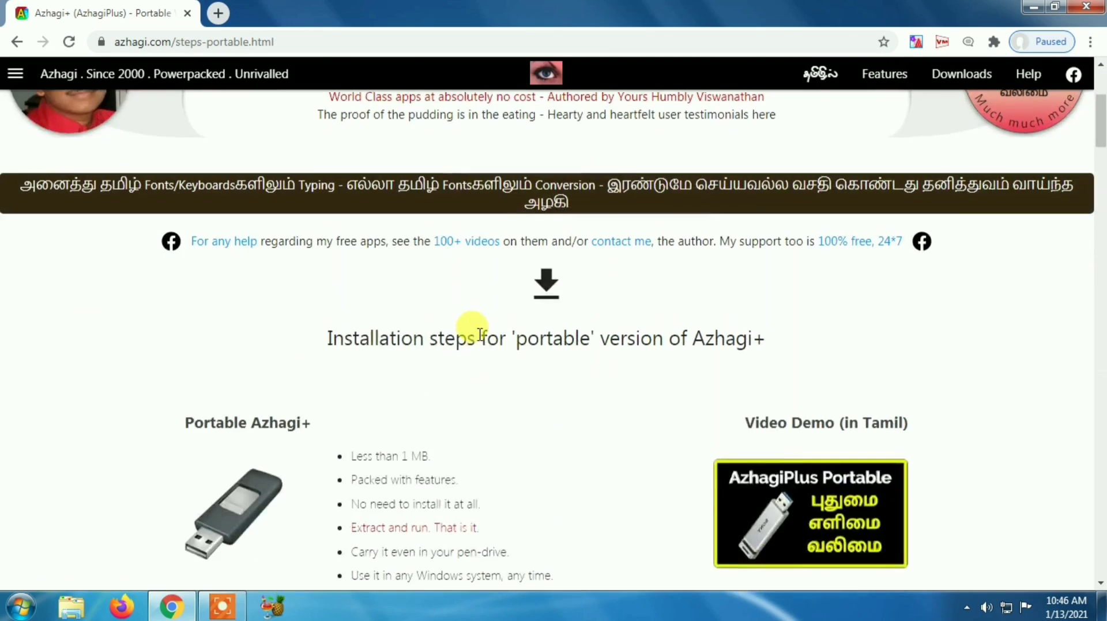
pyautogui.scroll(-5, 480, 334)
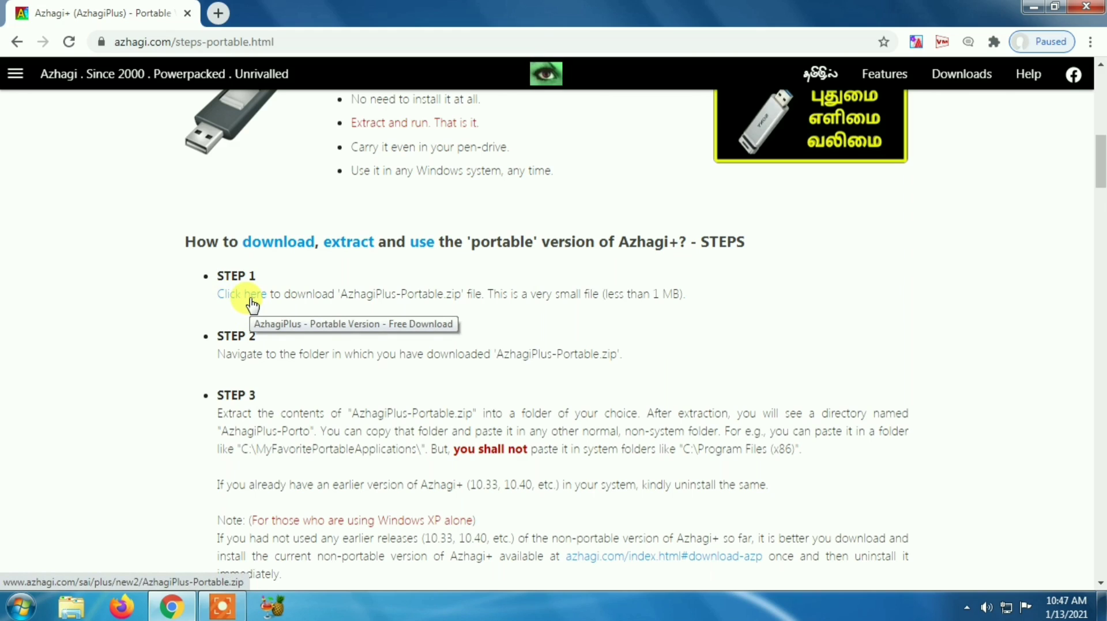
pyautogui.click(1089, 8)
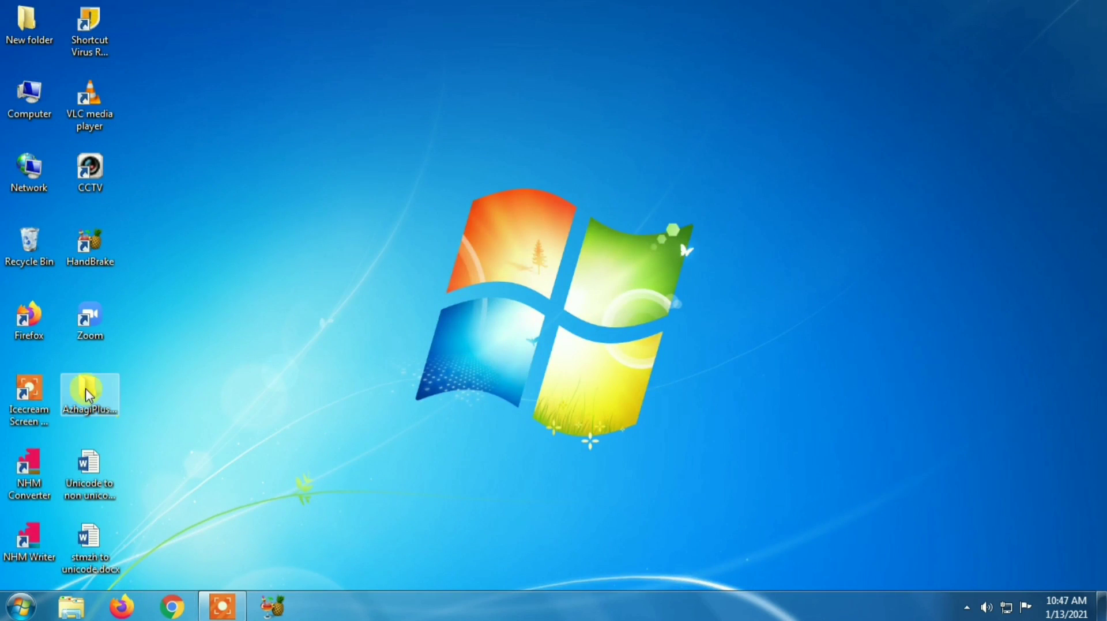
# Move the AzhagiPlus-Porto folder to an empty area of the desktop and open it
pyautogui.moveTo(85, 388); pyautogui.dragTo(406, 134)
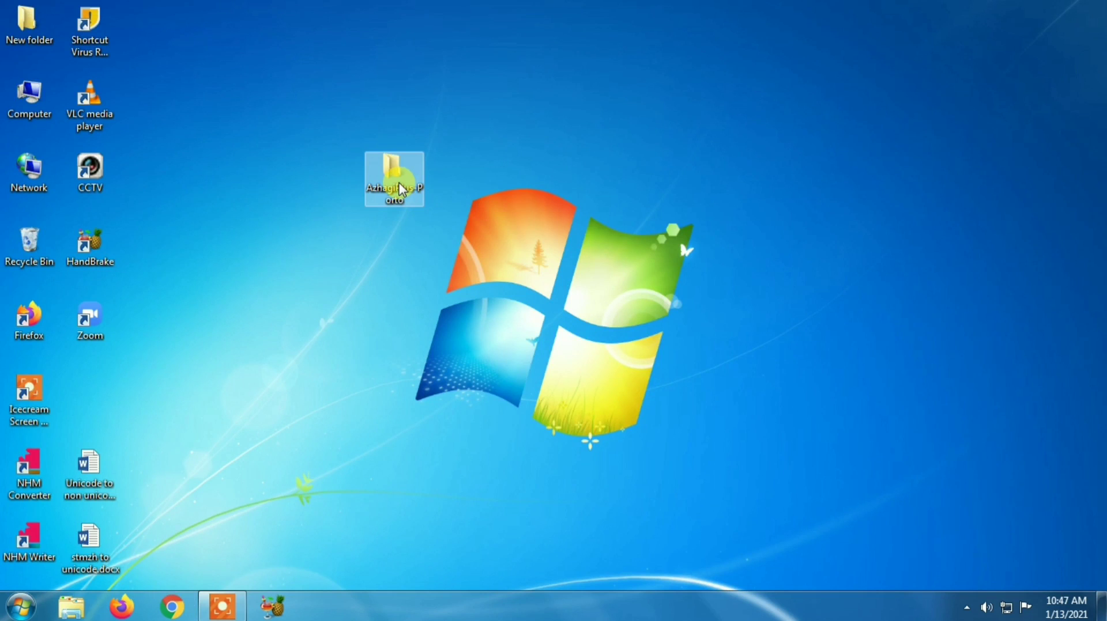
pyautogui.click(365, 245)
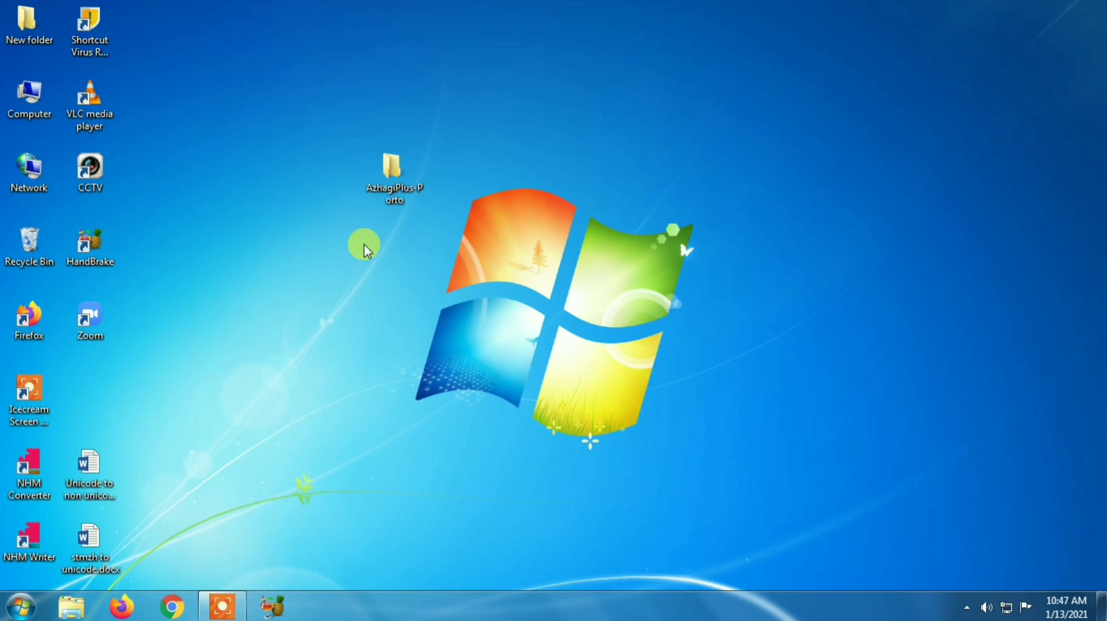
pyautogui.doubleClick(403, 170)
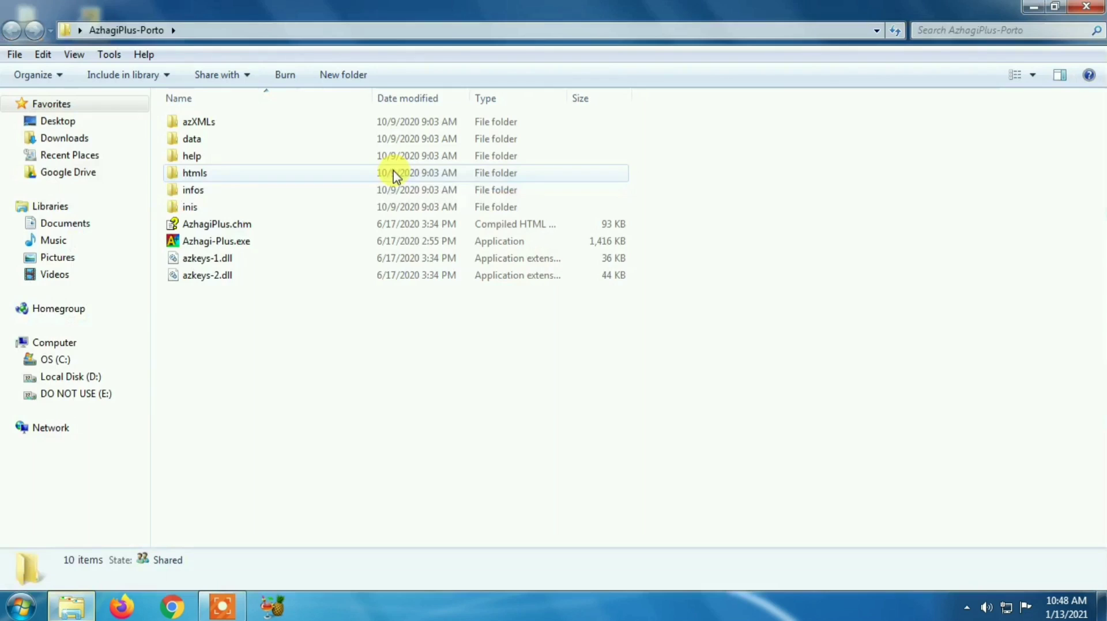
# Launch Azhagi-Plus.exe, dismiss its notification and open the Fonts Converter for Tamil
pyautogui.doubleClick(251, 245)
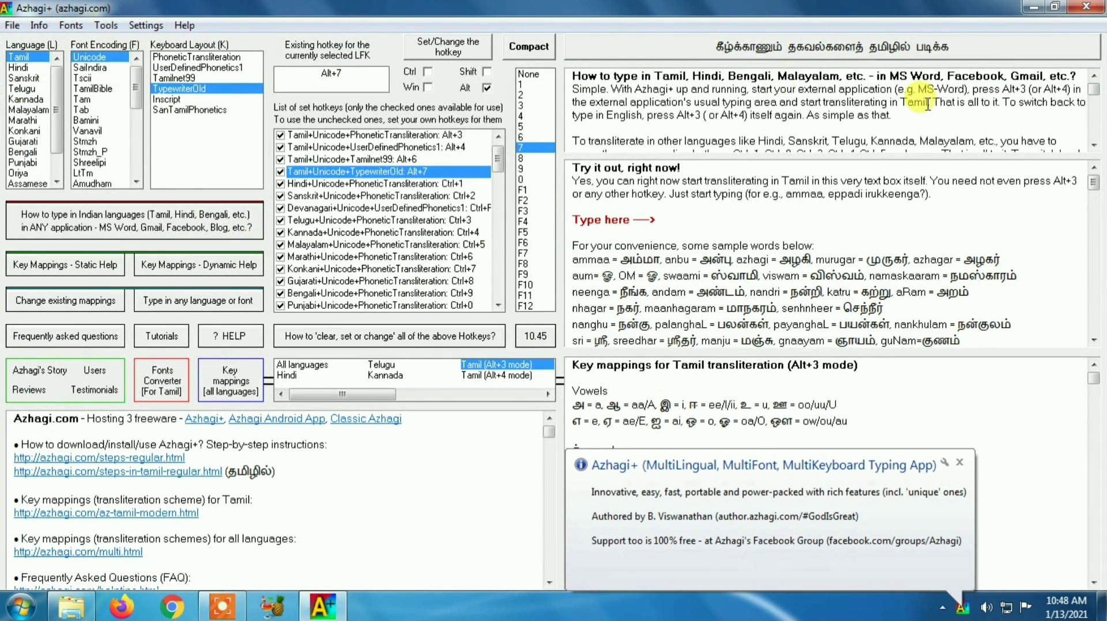
pyautogui.click(960, 464)
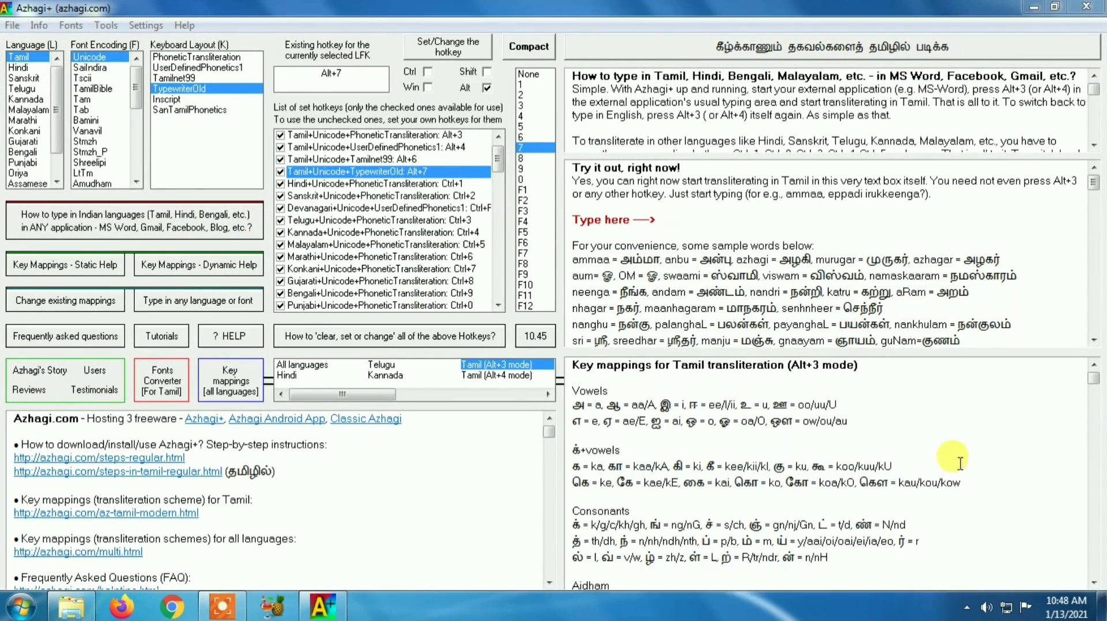
pyautogui.click(169, 389)
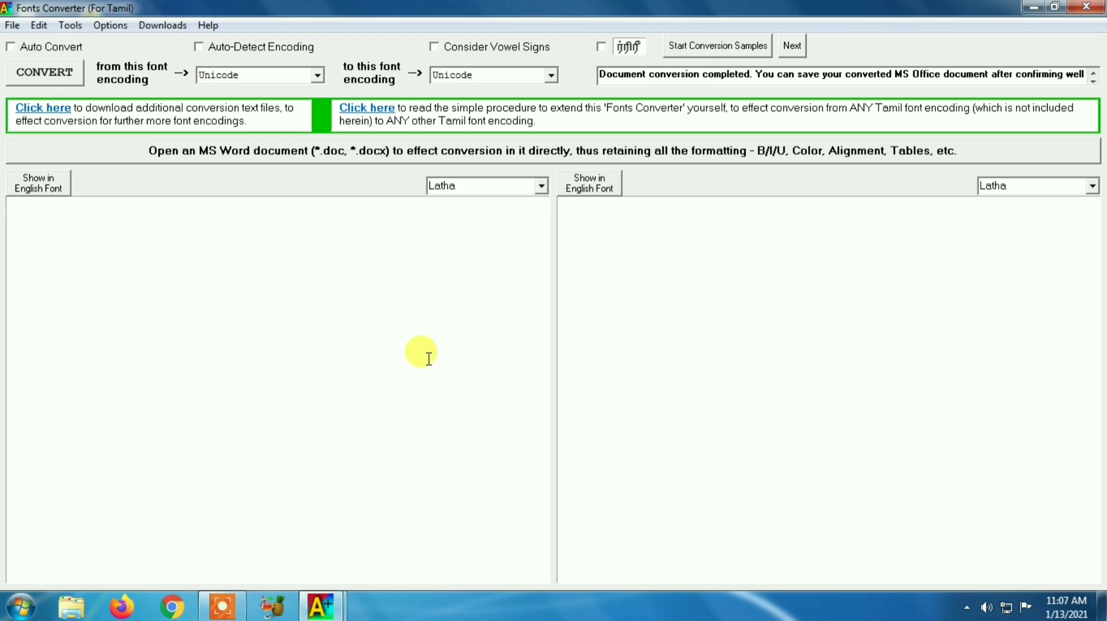
pyautogui.click(429, 359)
# Open the desktop file "Unicode to non unicode English text retain.docx" through the Fonts Converter for direct conversion
pyautogui.click(279, 155)
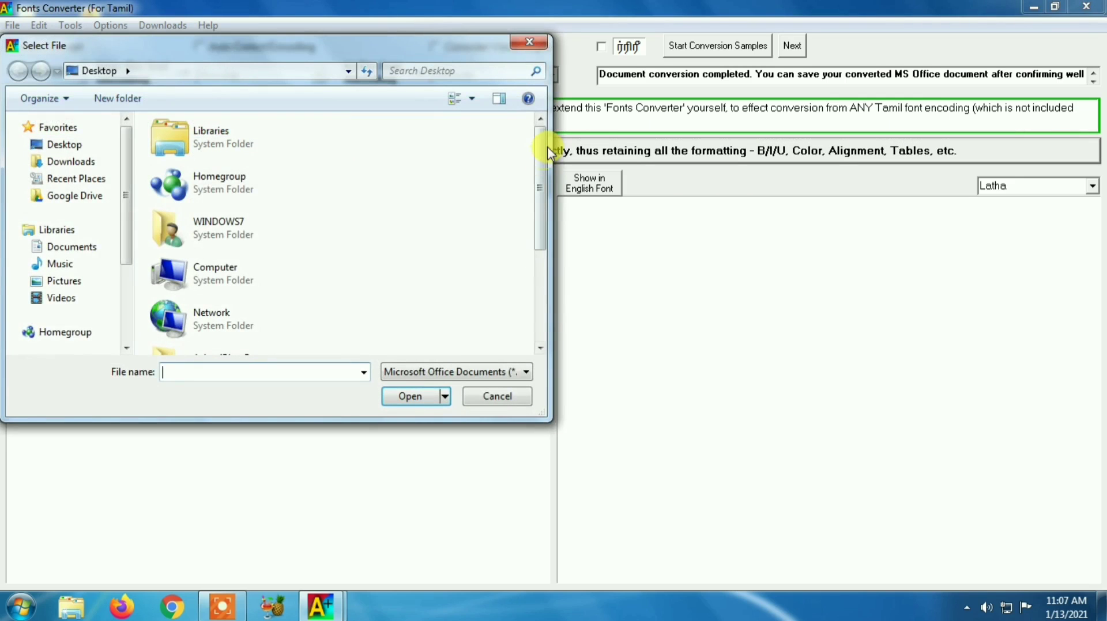
pyautogui.moveTo(543, 149); pyautogui.dragTo(542, 237)
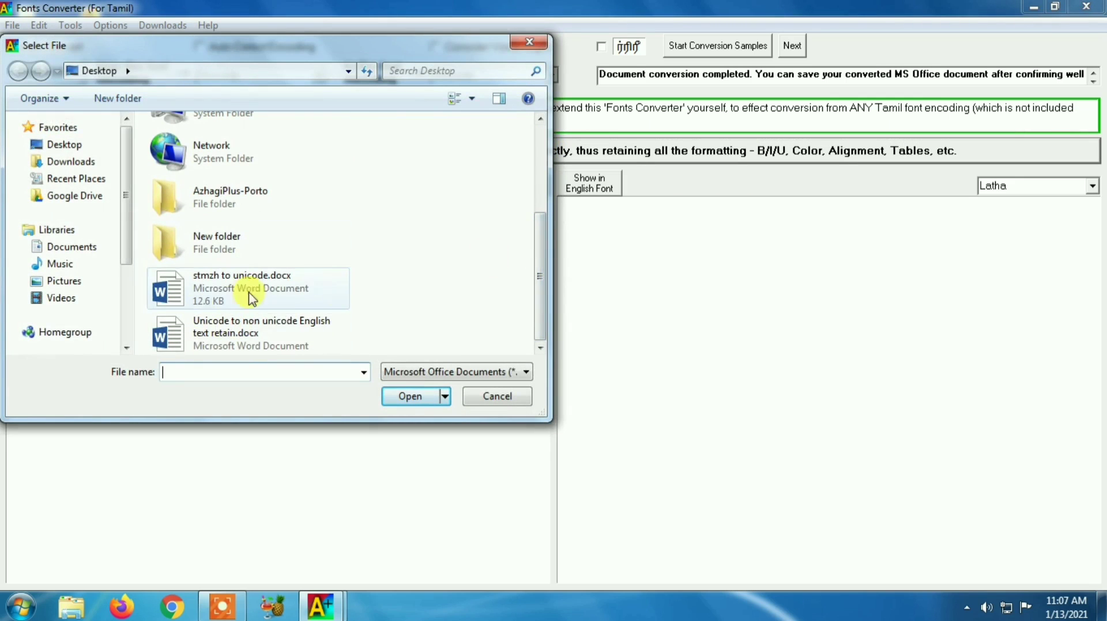
pyautogui.click(248, 334)
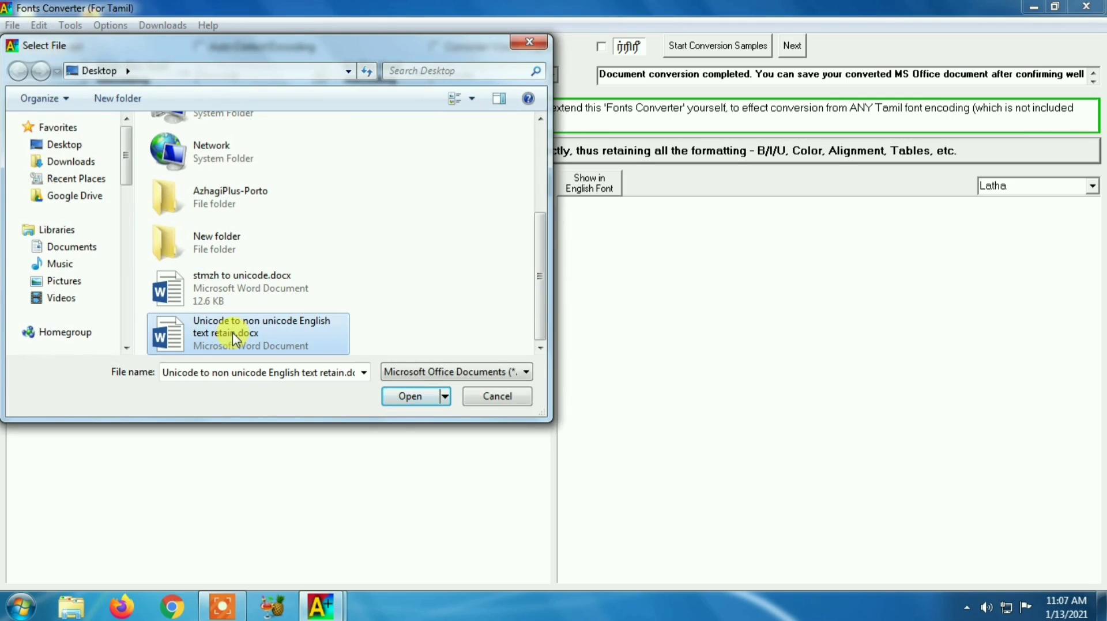
pyautogui.click(418, 399)
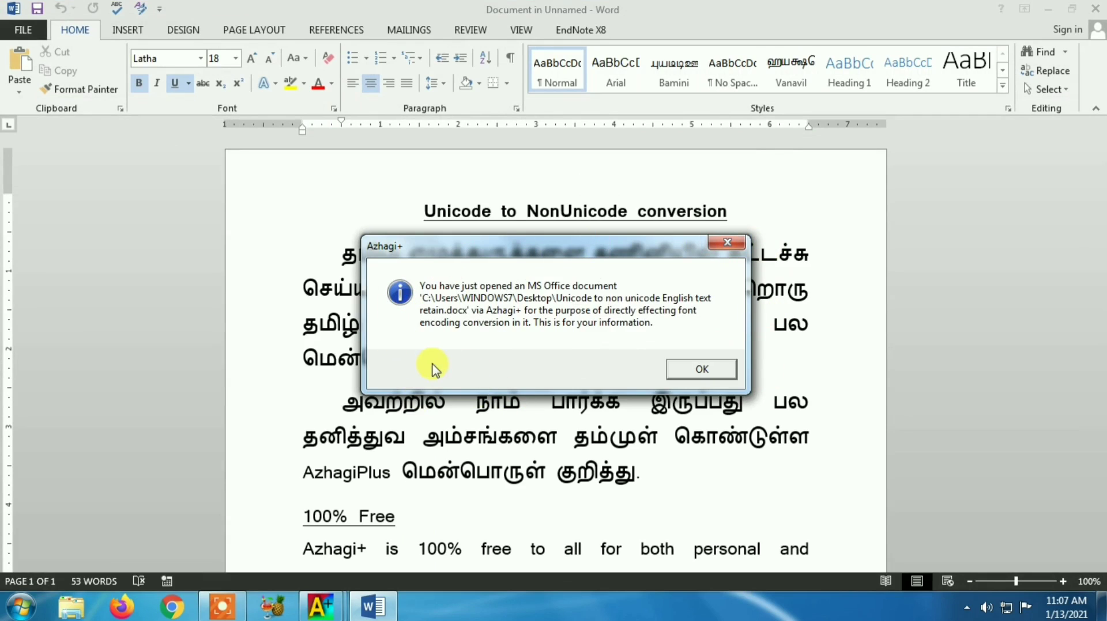
pyautogui.click(702, 372)
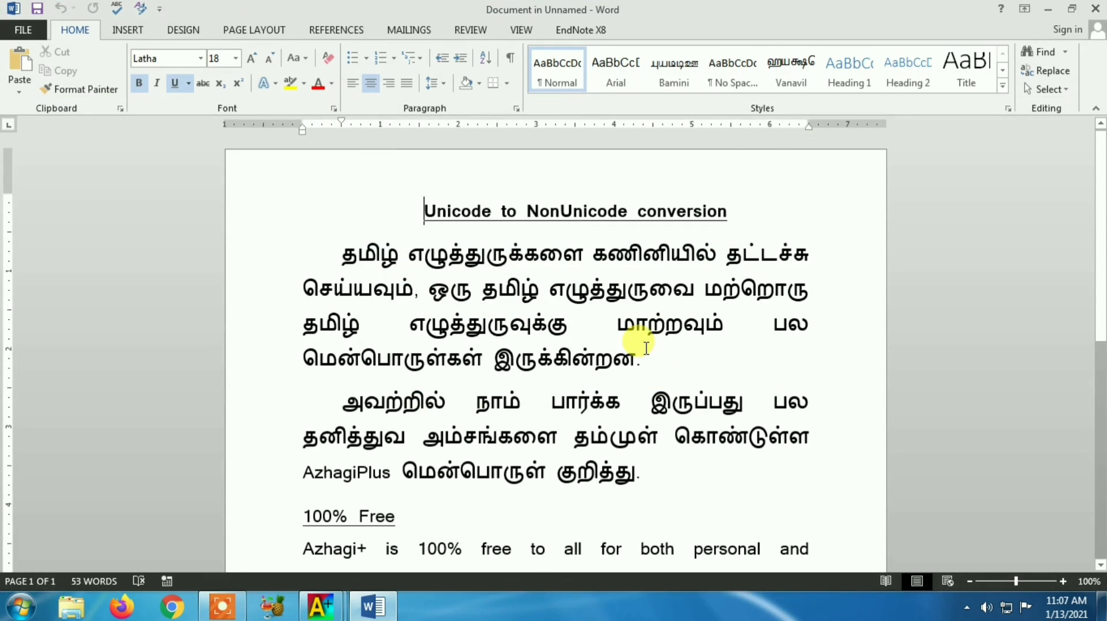
# Examine the opened document's Tamil paragraphs, the word AzhagiPlus, the English "100% Free" section and the title
pyautogui.scroll(-1, 645, 346)
pyautogui.click(328, 213)
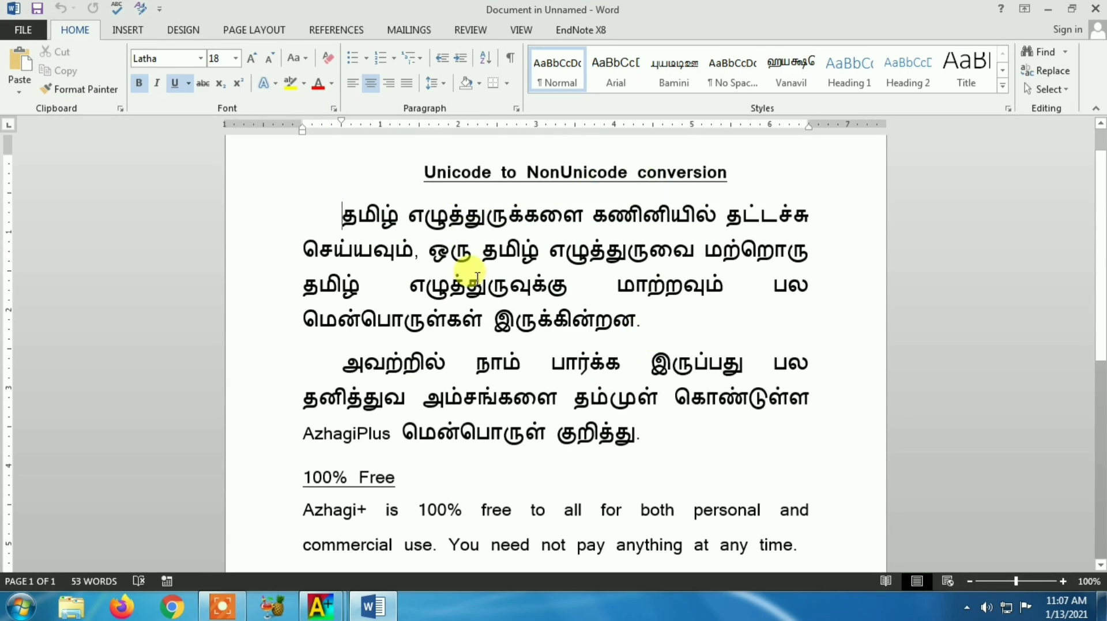
pyautogui.keyDown('shift'); pyautogui.click(679, 425); pyautogui.keyUp('shift')
pyautogui.click(353, 433)
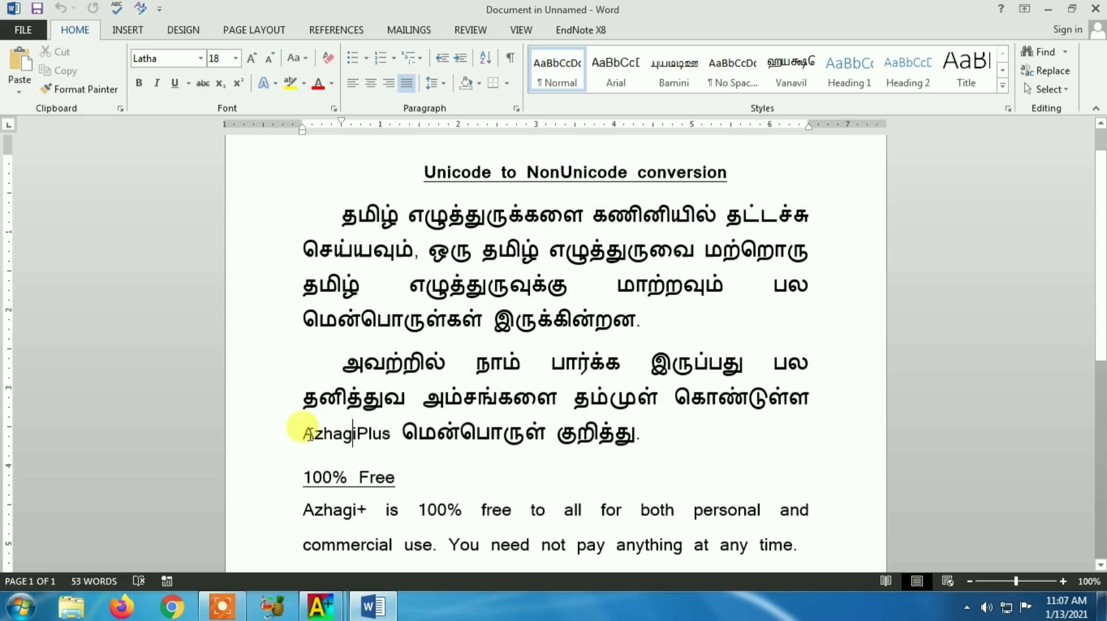
pyautogui.moveTo(309, 435); pyautogui.dragTo(391, 434)
pyautogui.moveTo(301, 478); pyautogui.dragTo(799, 545)
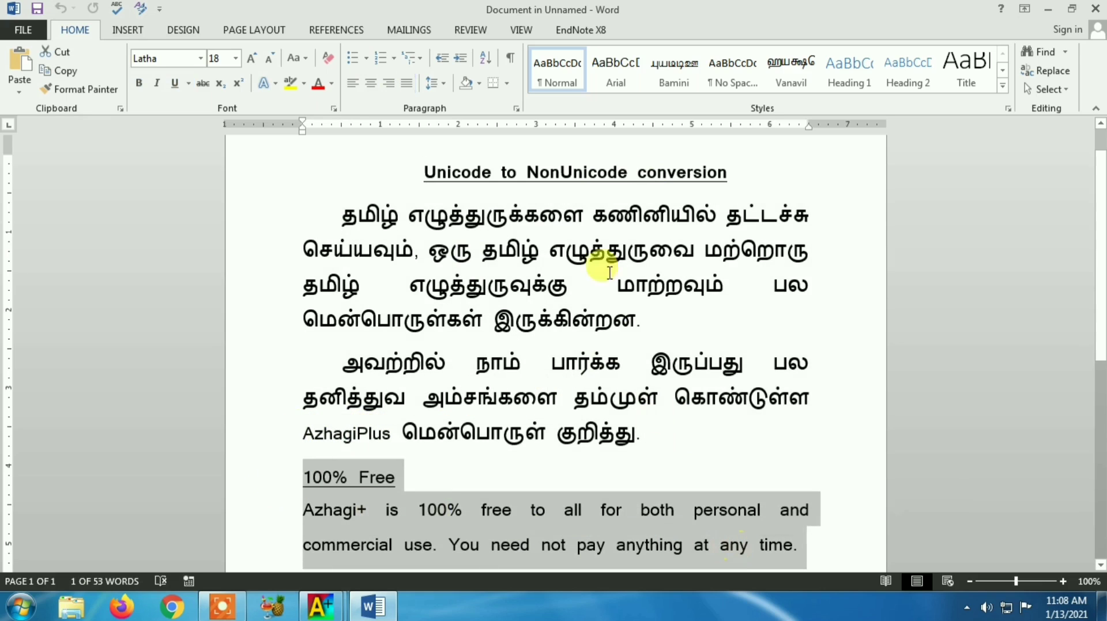
pyautogui.moveTo(744, 173); pyautogui.dragTo(388, 173)
pyautogui.click(432, 232)
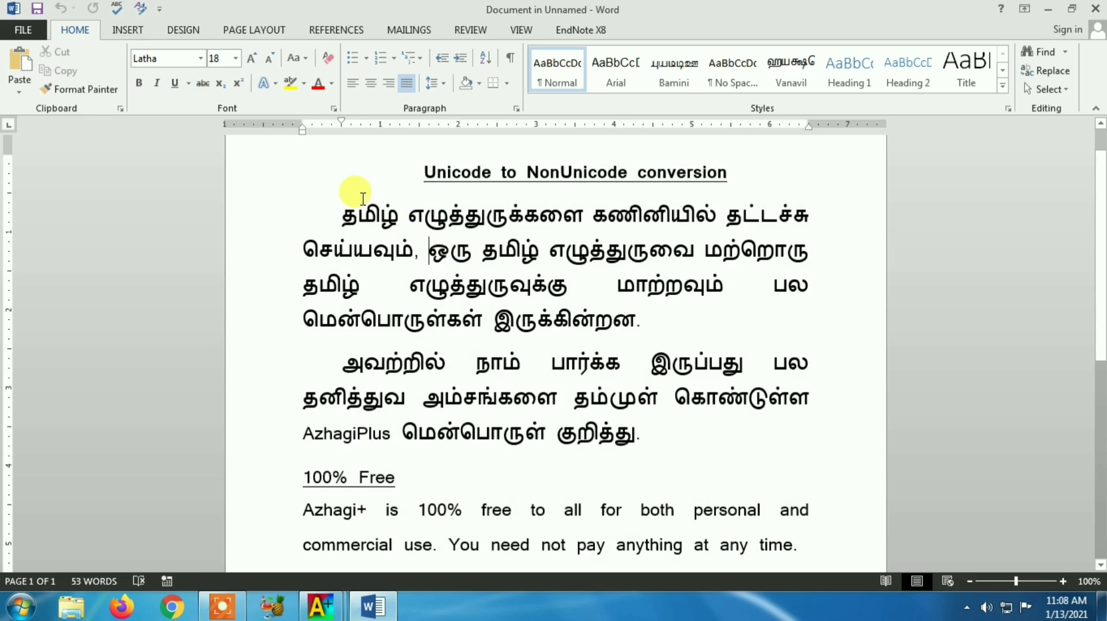
# Return to the Fonts Converter and set the conversion from Unicode to the Bamini font encoding
pyautogui.click(1048, 11)
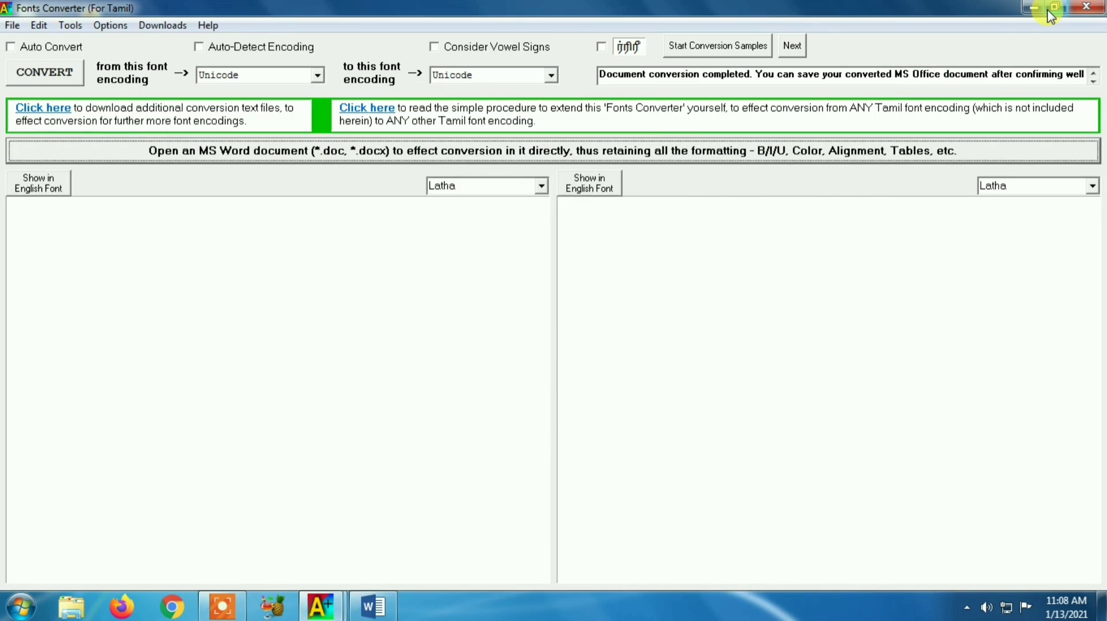
pyautogui.click(554, 74)
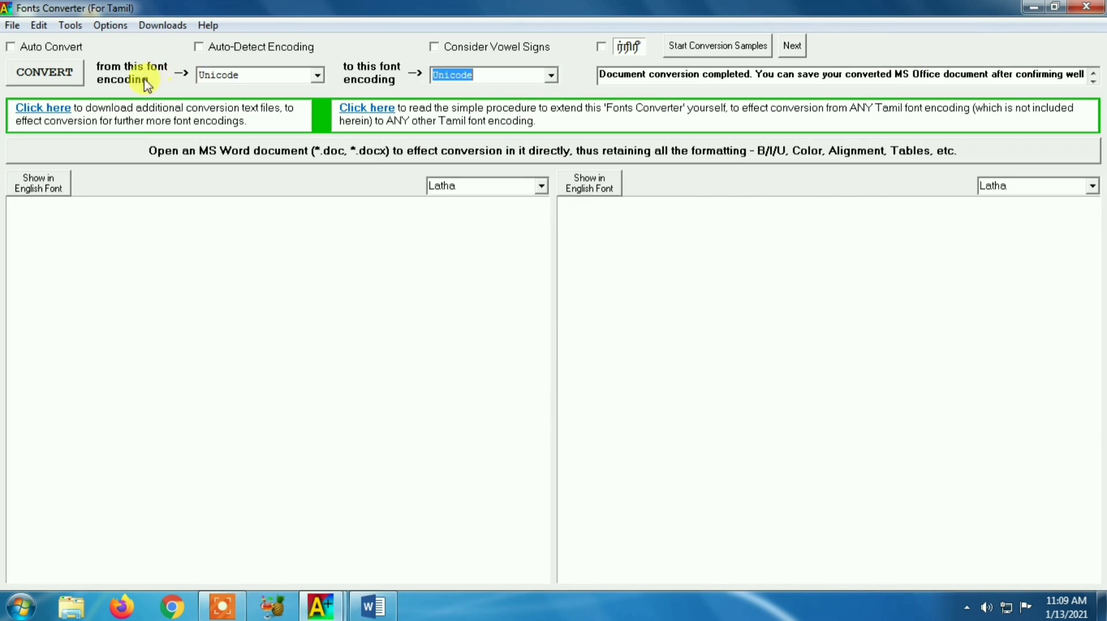
pyautogui.click(317, 75)
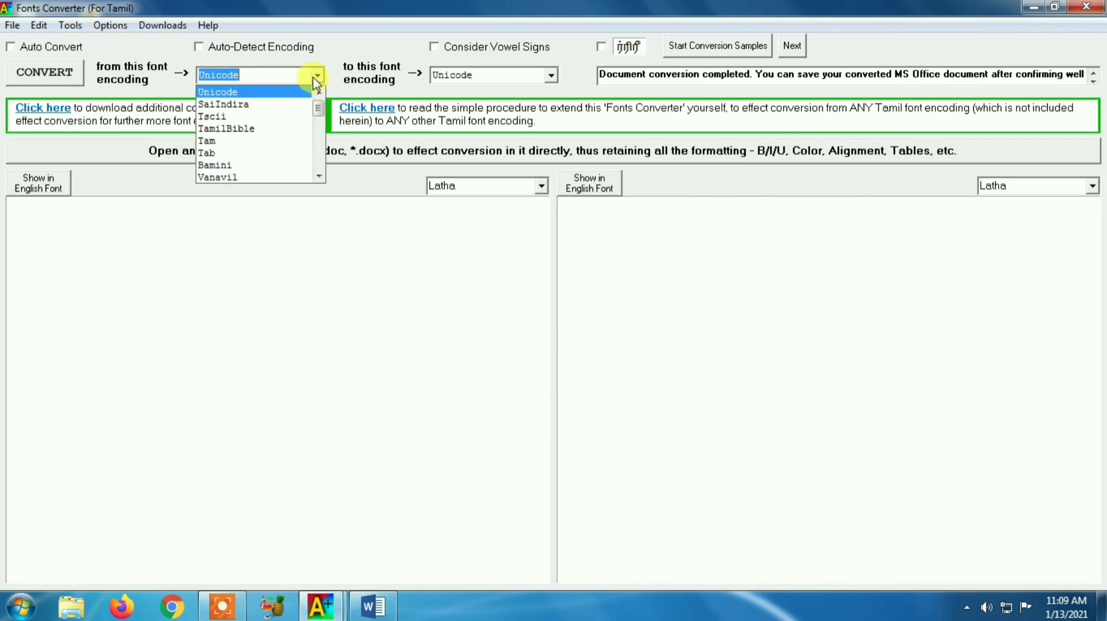
pyautogui.click(317, 86)
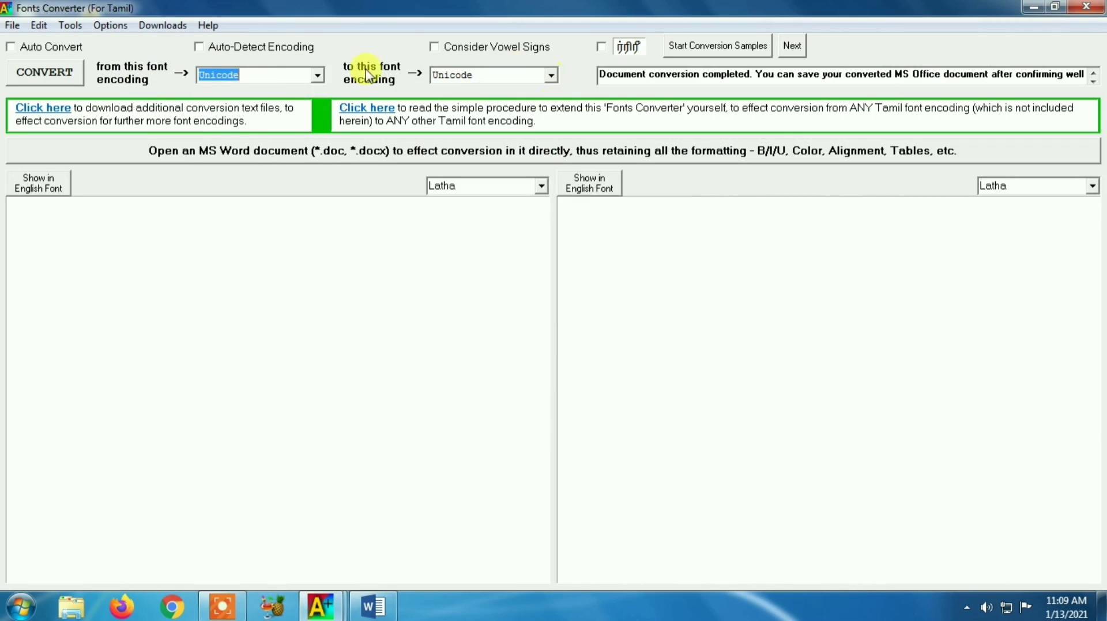
pyautogui.click(551, 75)
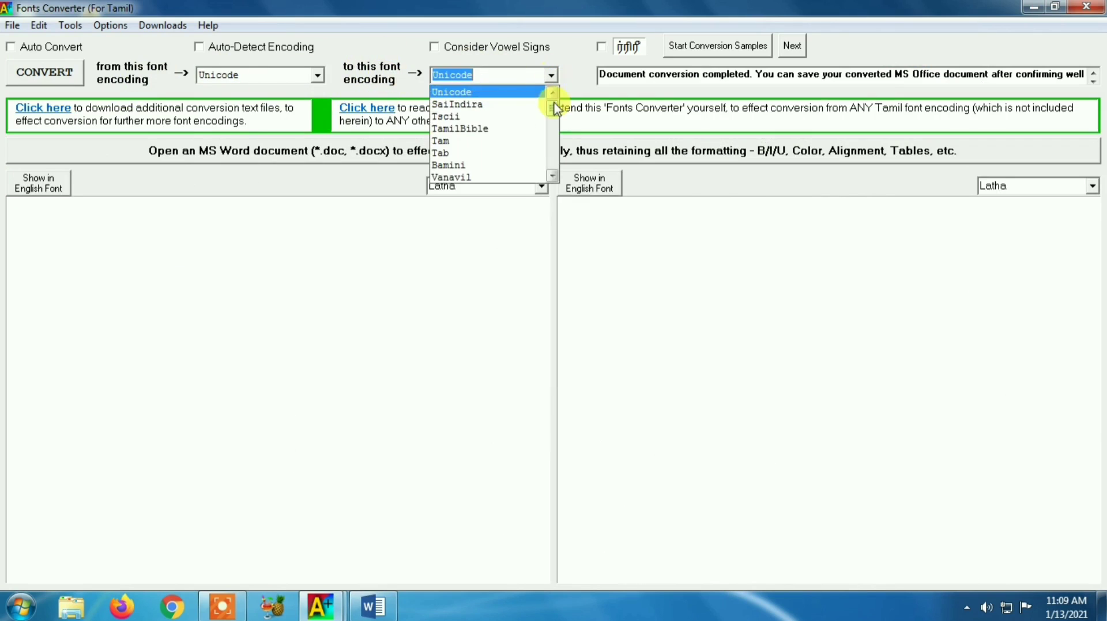
pyautogui.moveTo(552, 103)
pyautogui.mouseDown()
pyautogui.moveTo(554, 167)
pyautogui.moveTo(550, 98)
pyautogui.mouseUp()
pyautogui.click(467, 166)
pyautogui.click(452, 248)
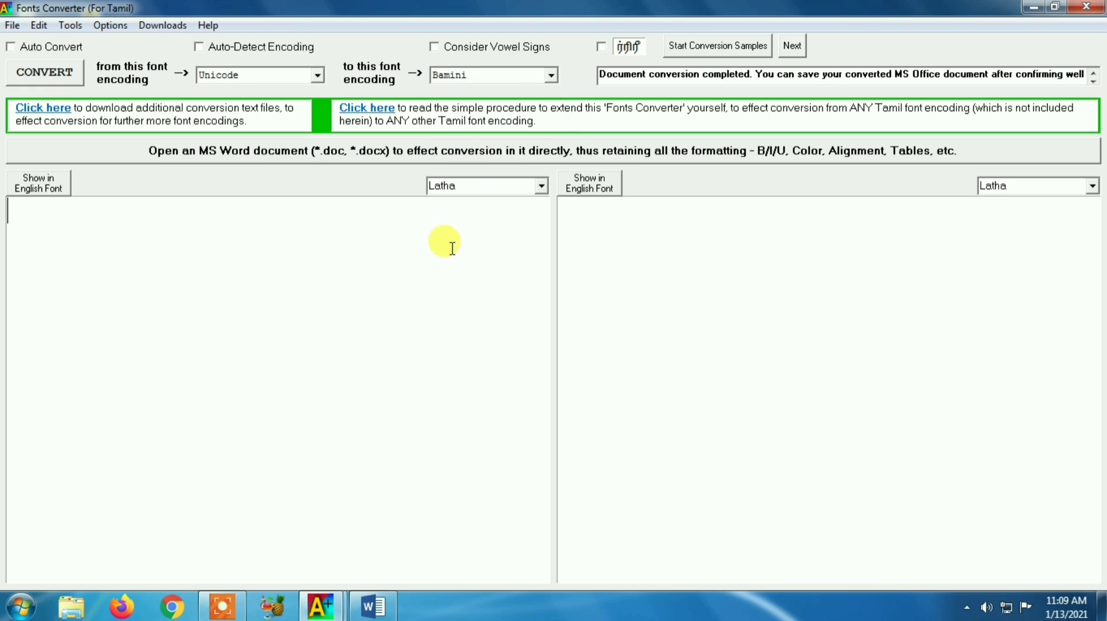
# Convert the opened document, accepting the confirmation and the notice, and bring up the converted document in Word
pyautogui.click(43, 74)
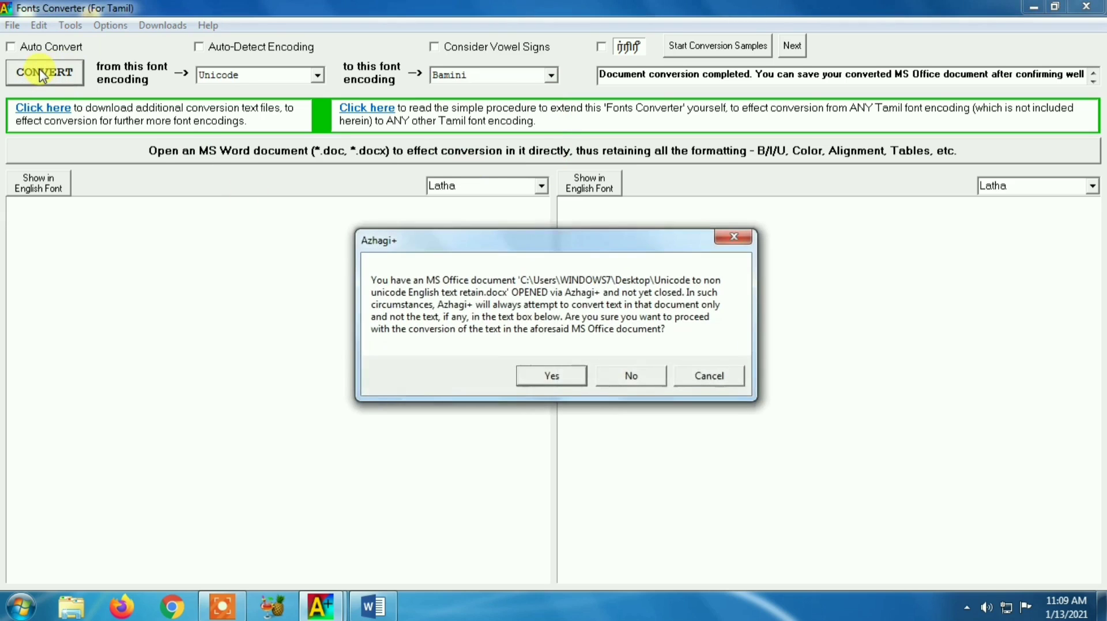
pyautogui.click(549, 377)
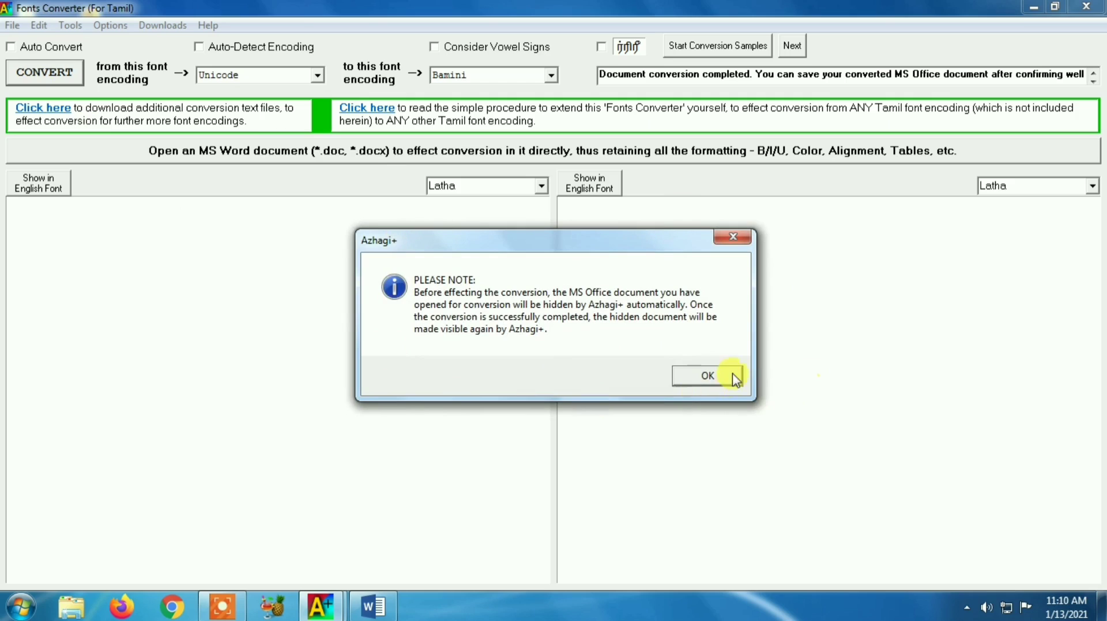
pyautogui.click(709, 377)
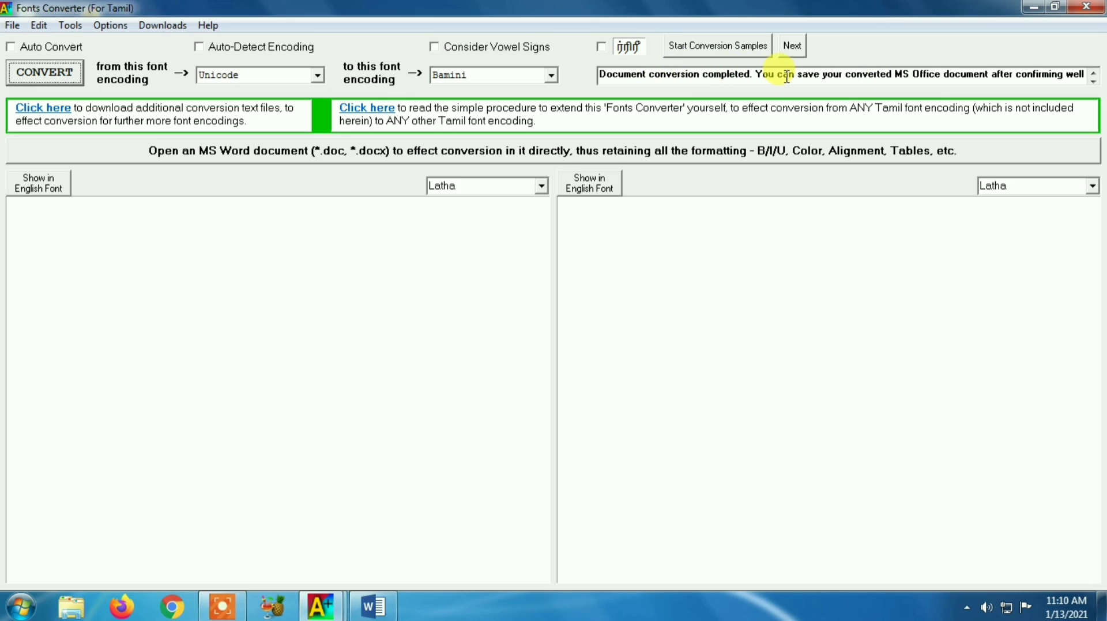
pyautogui.click(385, 612)
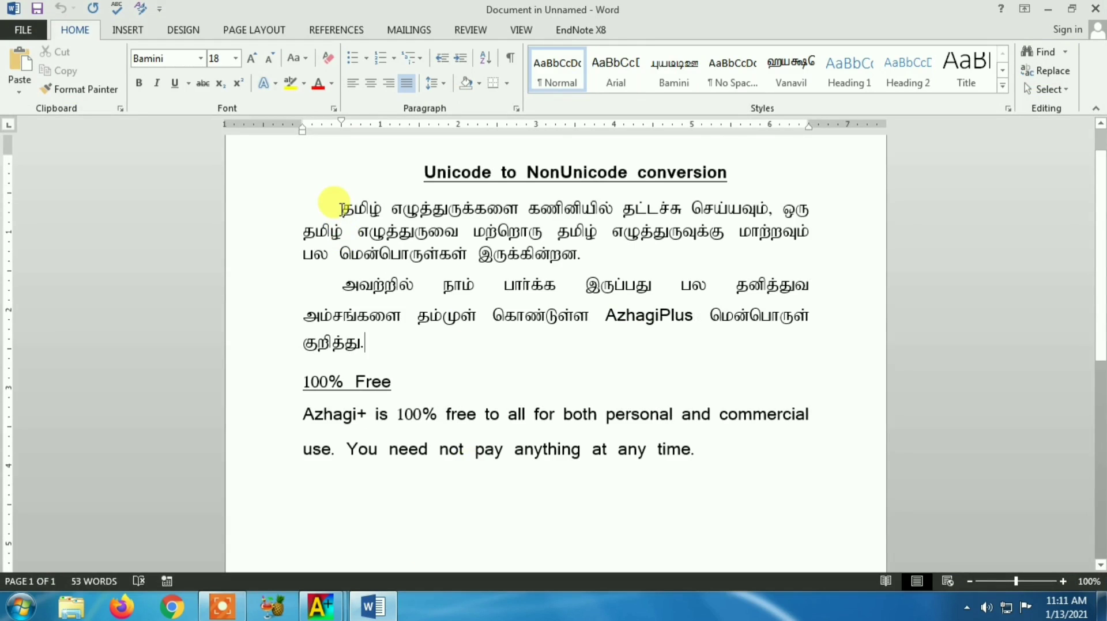
# Examine the Tamil paragraphs, the word AzhagiPlus and the English section of the converted document, and close the document
pyautogui.moveTo(340, 207); pyautogui.dragTo(624, 437)
pyautogui.click(624, 436)
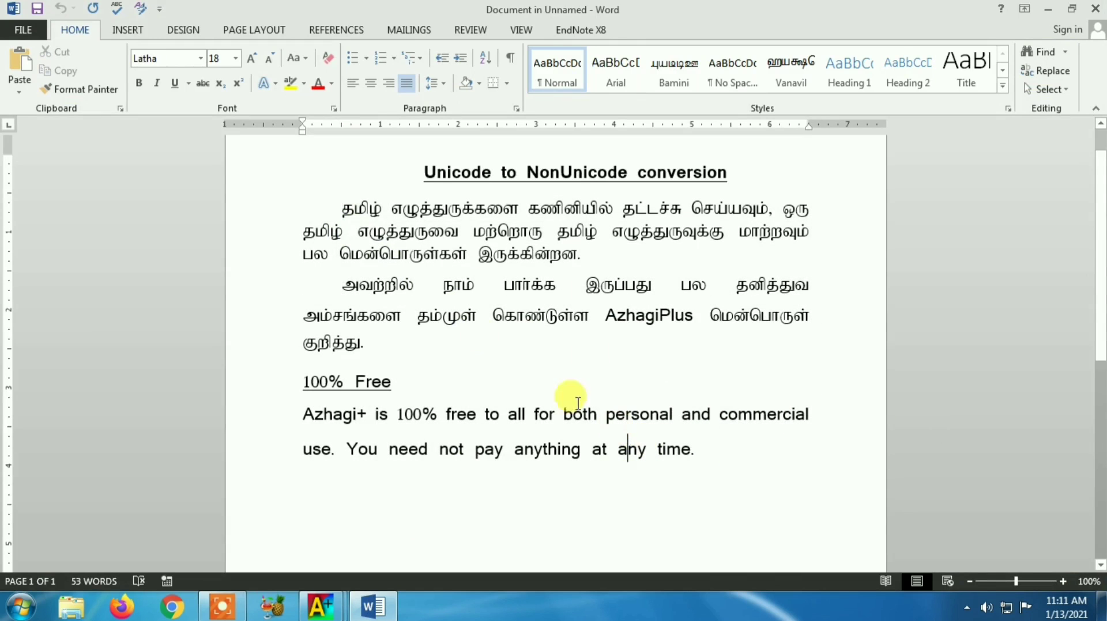
pyautogui.moveTo(339, 206); pyautogui.dragTo(390, 342)
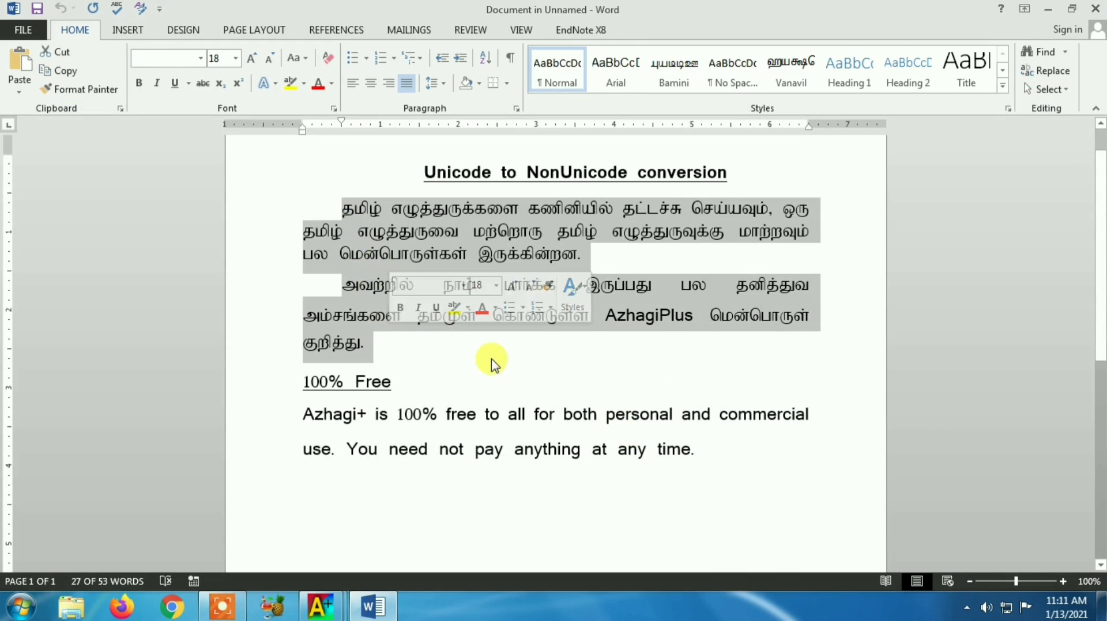
pyautogui.click(611, 340)
pyautogui.click(605, 316)
pyautogui.moveTo(632, 321); pyautogui.dragTo(689, 324)
pyautogui.click(583, 417)
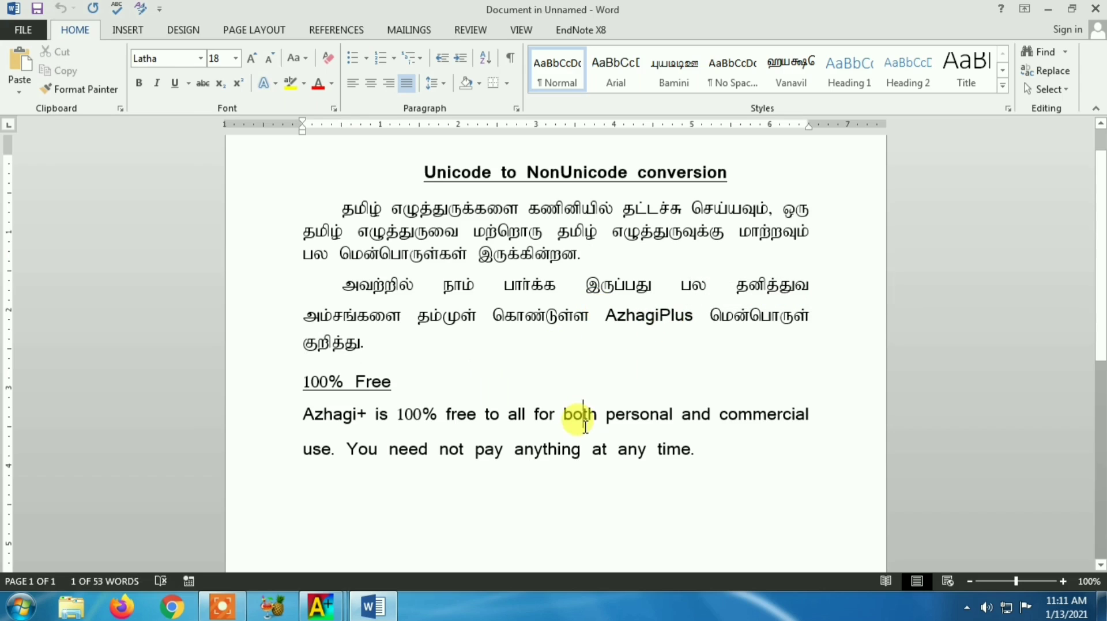
pyautogui.click(1095, 8)
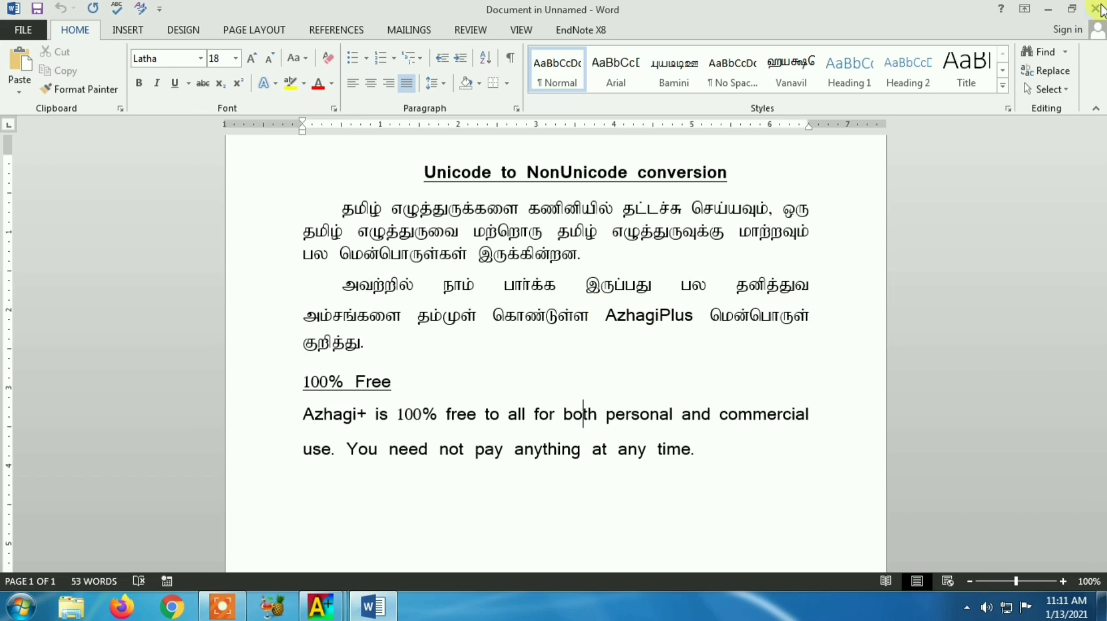
pyautogui.click(704, 372)
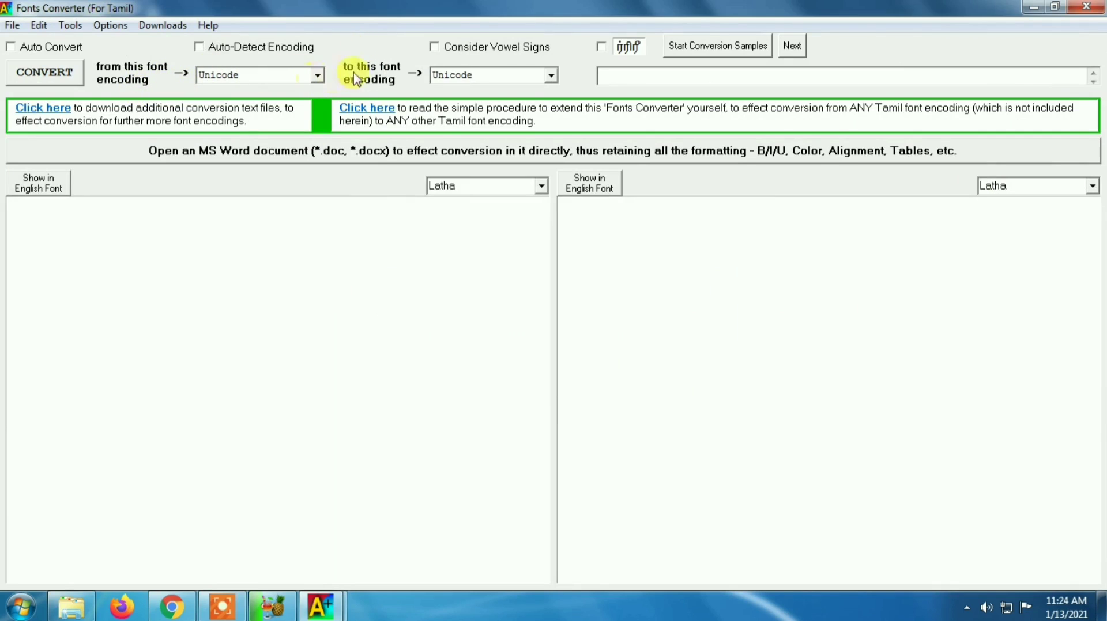
# Set the target font encoding to SunTommy for a conversion from Unicode
pyautogui.click(550, 75)
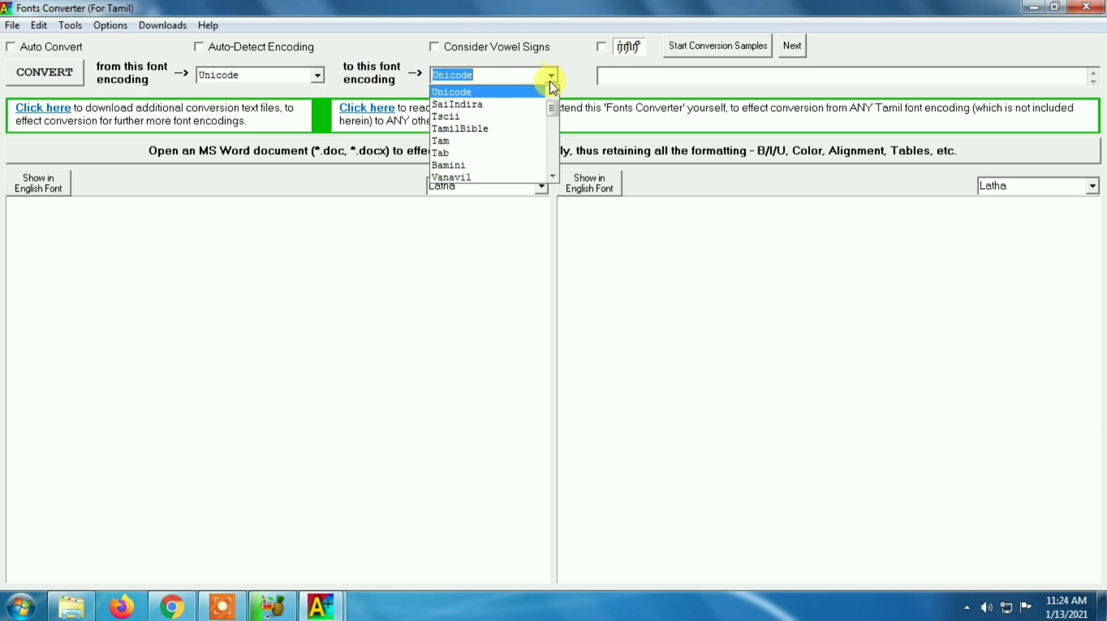
pyautogui.scroll(-3, 477, 148)
pyautogui.click(476, 151)
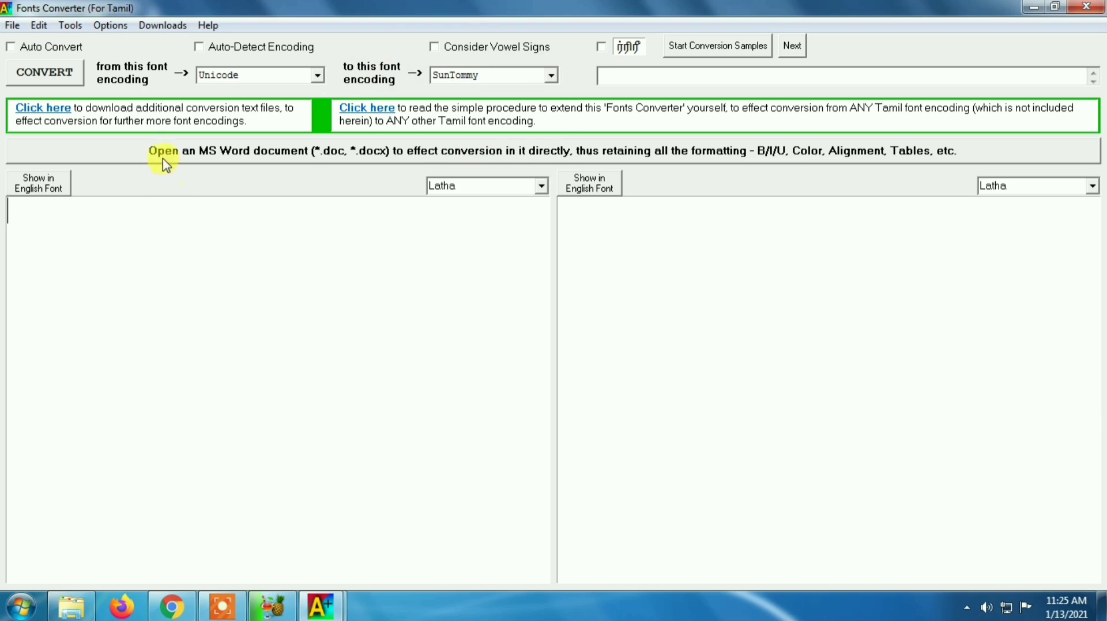
# Open the desktop file "Unicode to non unicode English text retain.docx" for direct conversion and dismiss the information notice
pyautogui.click(294, 157)
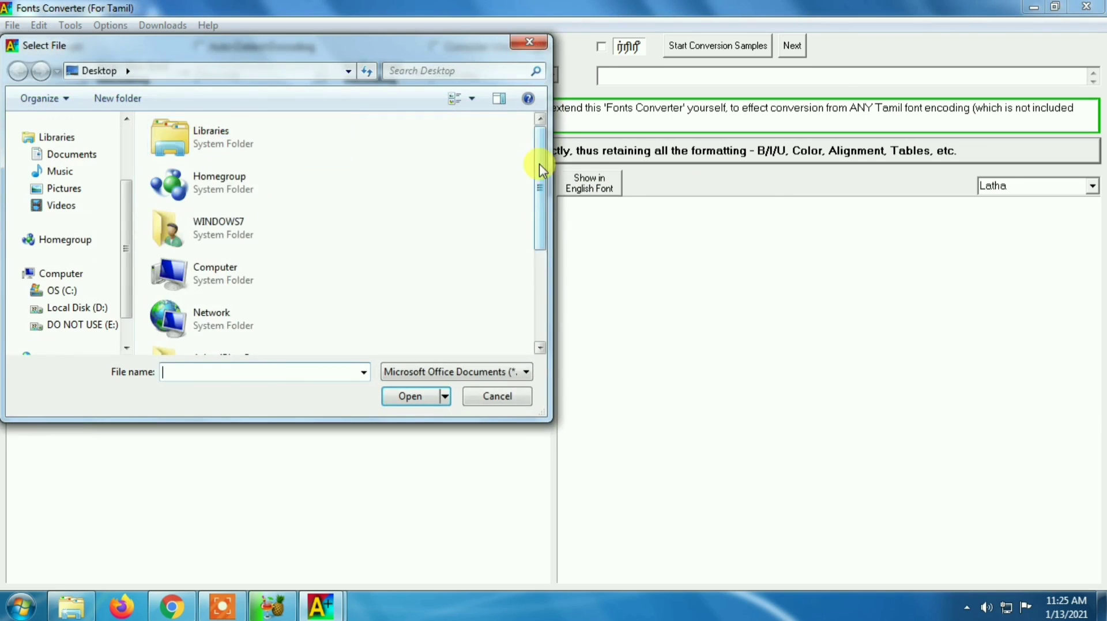
pyautogui.moveTo(540, 169); pyautogui.dragTo(540, 257)
pyautogui.click(272, 327)
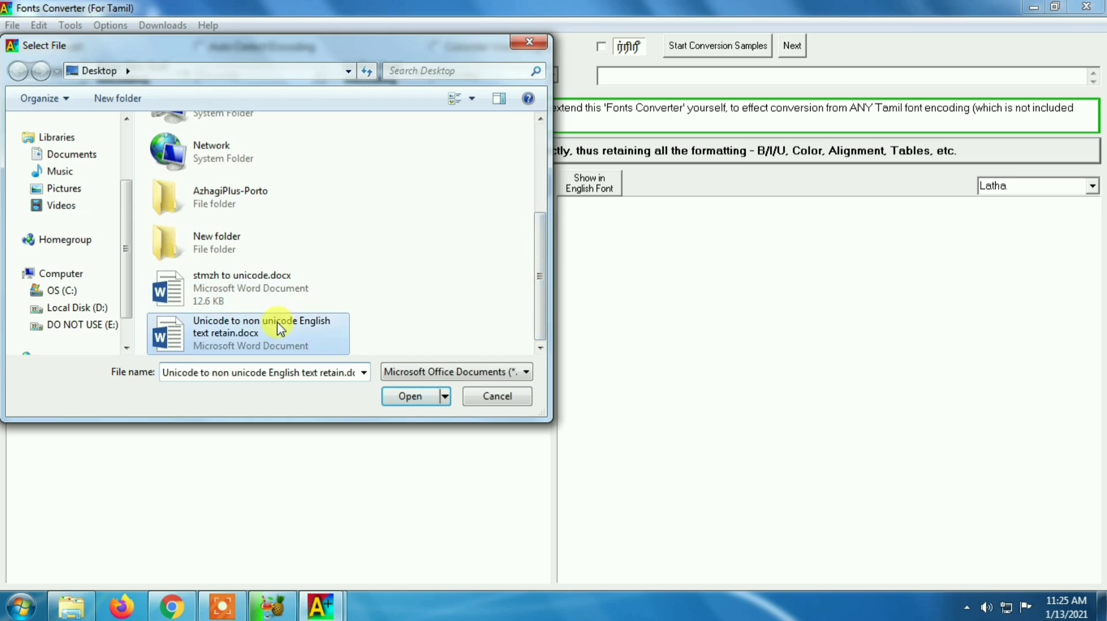
pyautogui.click(403, 398)
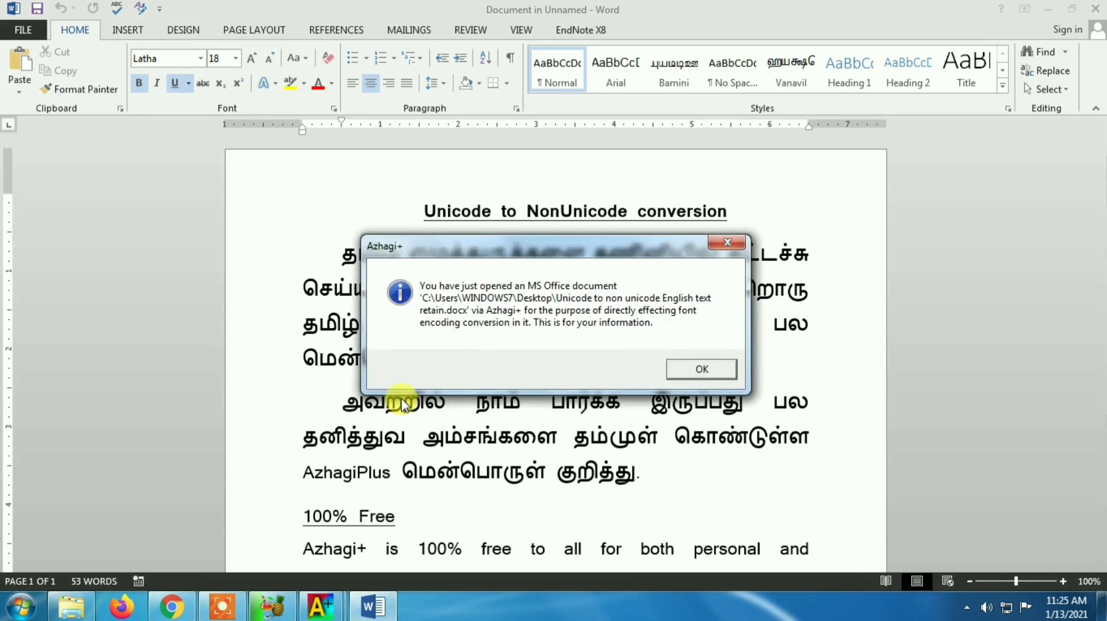
pyautogui.click(714, 372)
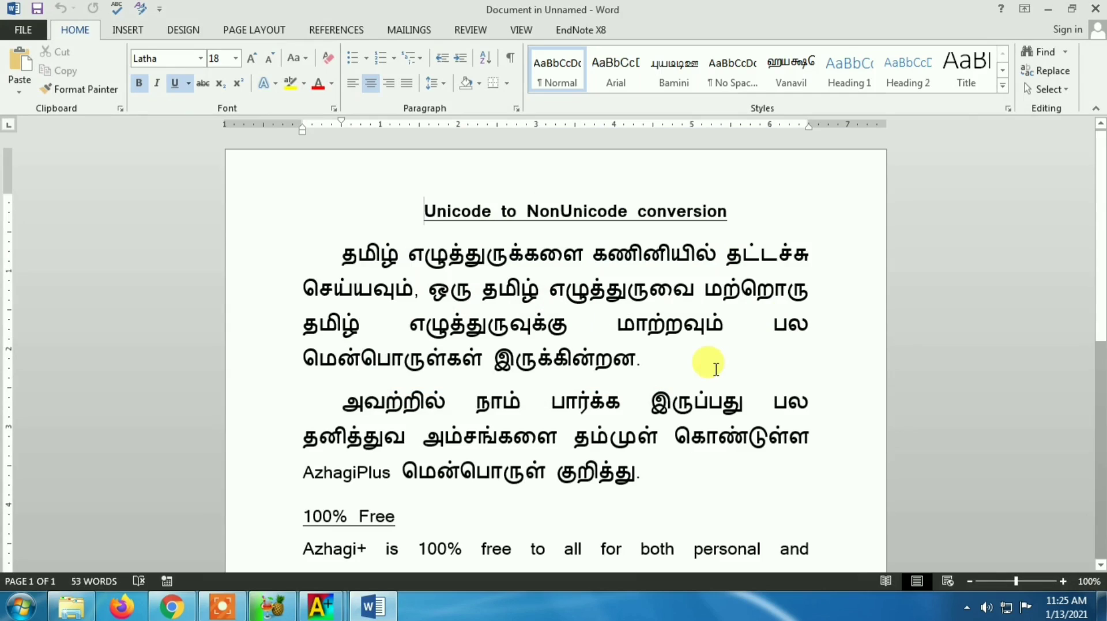
# Return to the Fonts Converter, convert the document to SunTommy, accepting the confirmation and the notice, and bring up the result in Word
pyautogui.click(1048, 14)
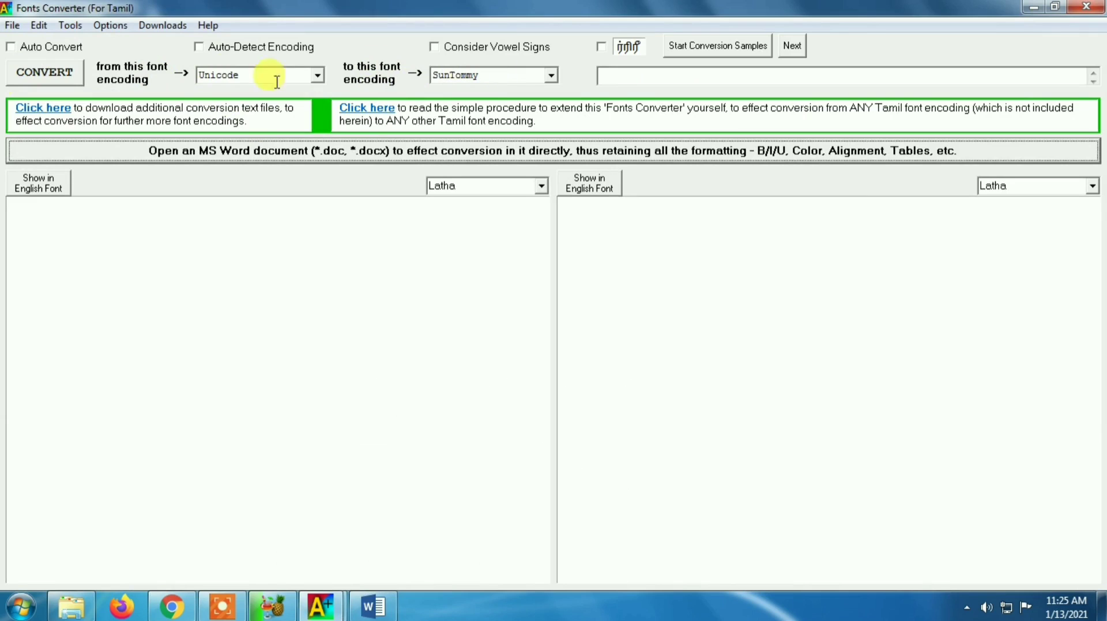
pyautogui.click(58, 79)
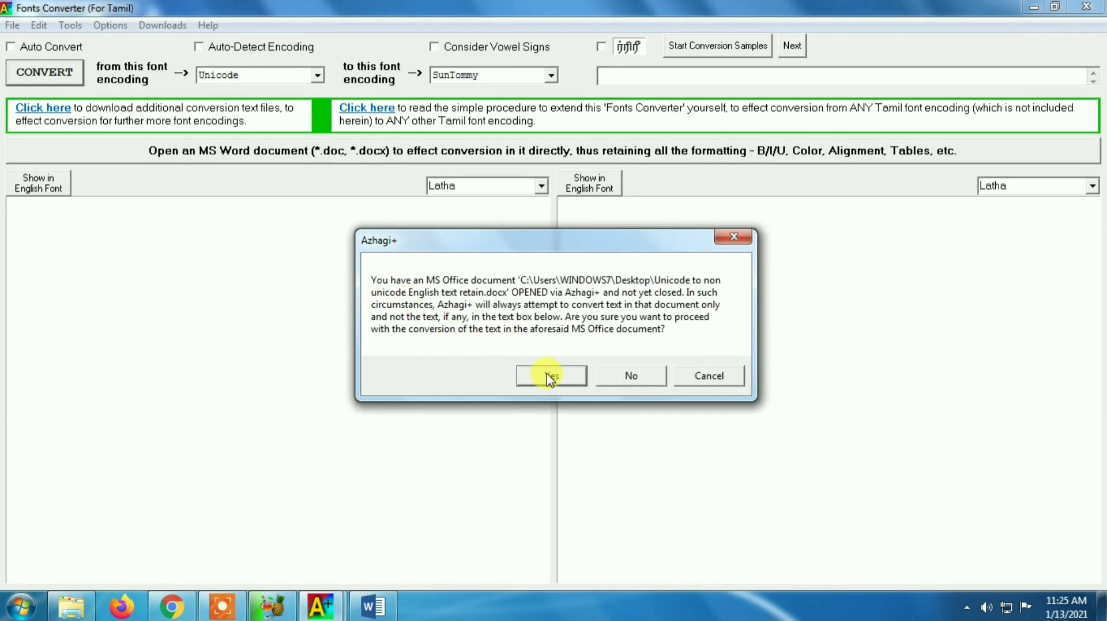
pyautogui.click(551, 379)
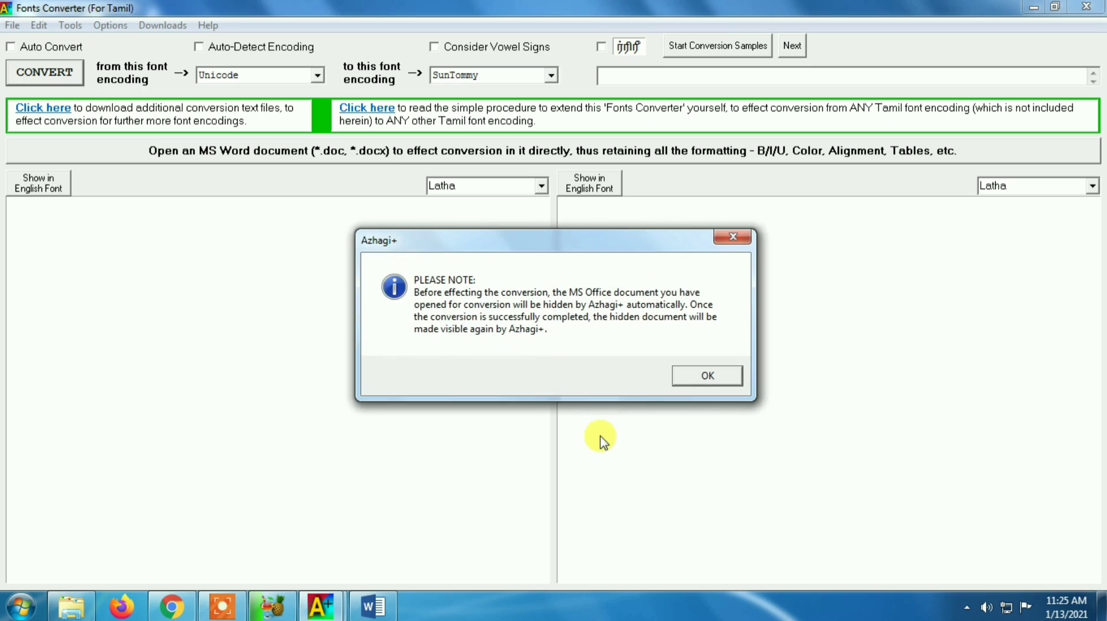
pyautogui.click(699, 376)
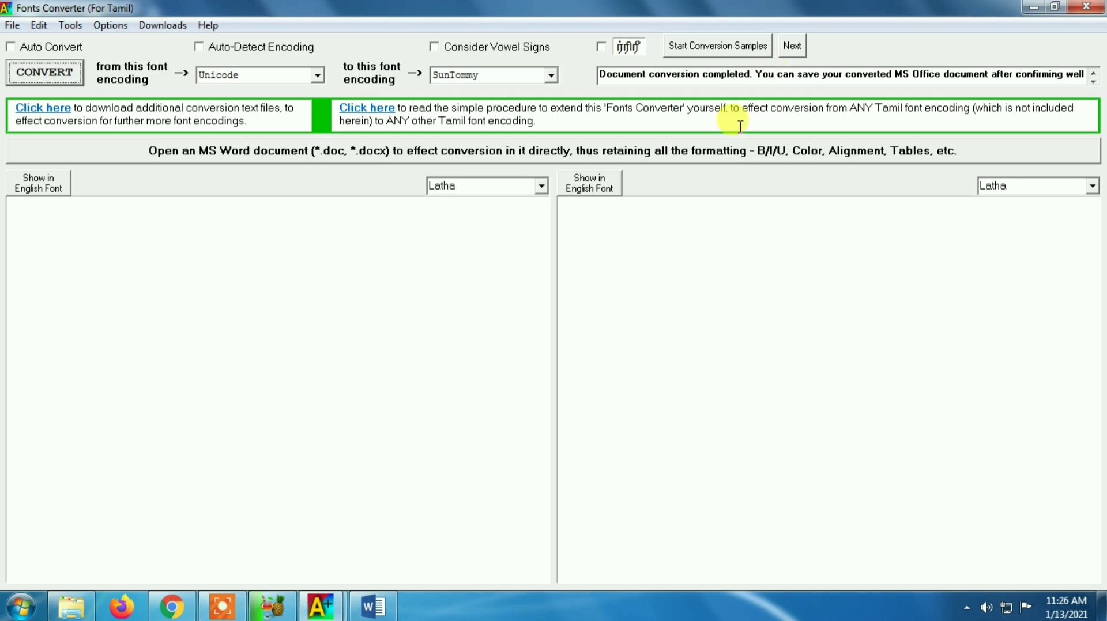
pyautogui.click(381, 610)
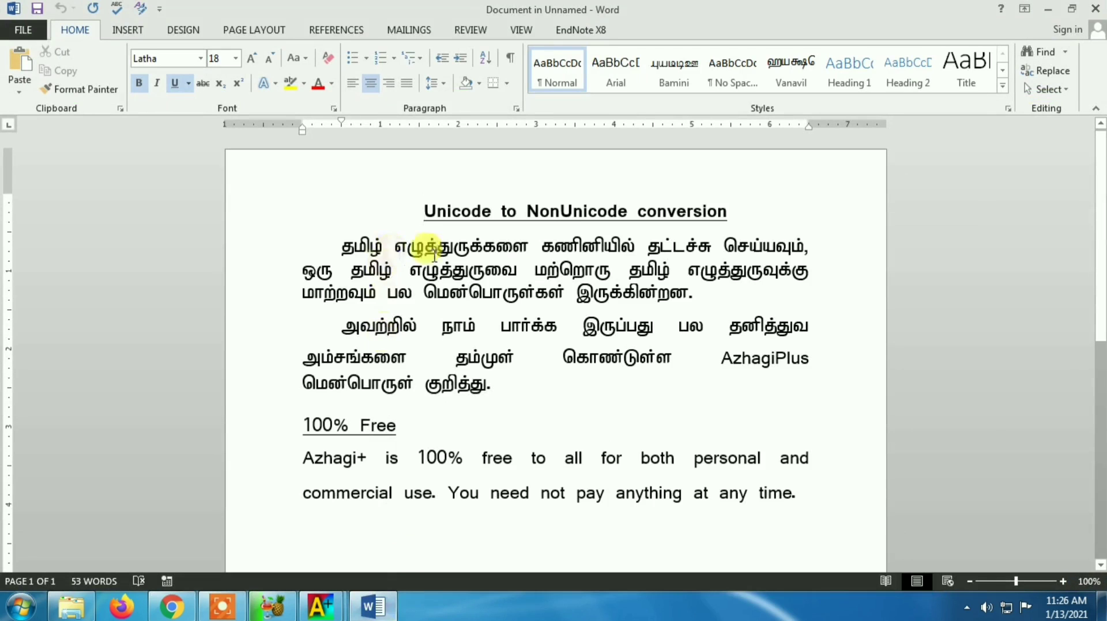
# Check the fonts of the first Tamil paragraph and the English word AzhagiPlus in the SunTommy-converted document
pyautogui.click(431, 249)
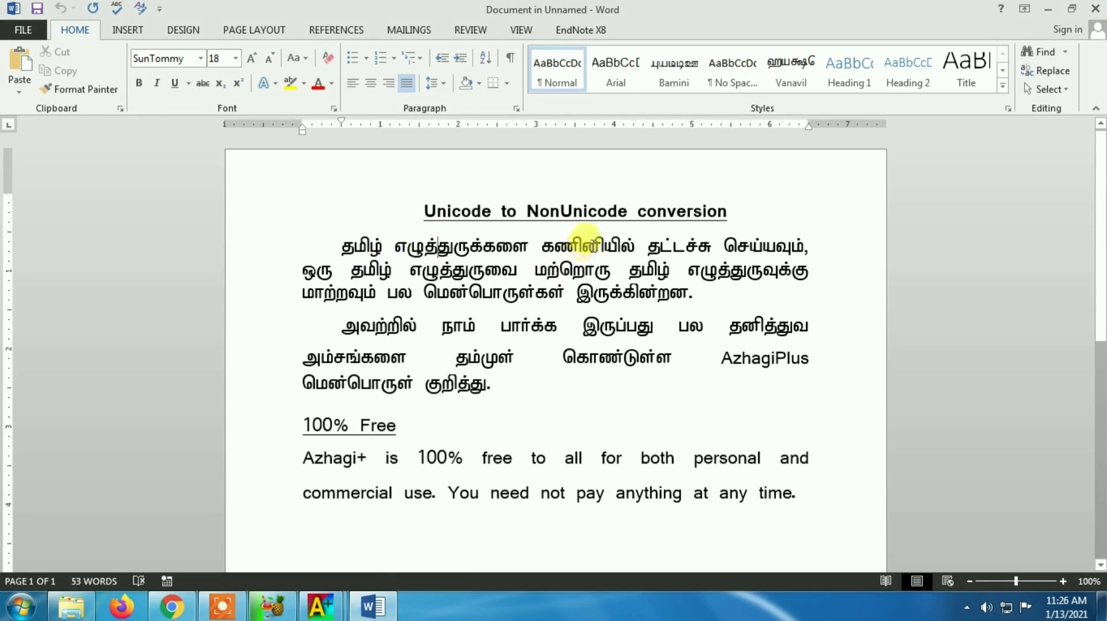
pyautogui.click(584, 247)
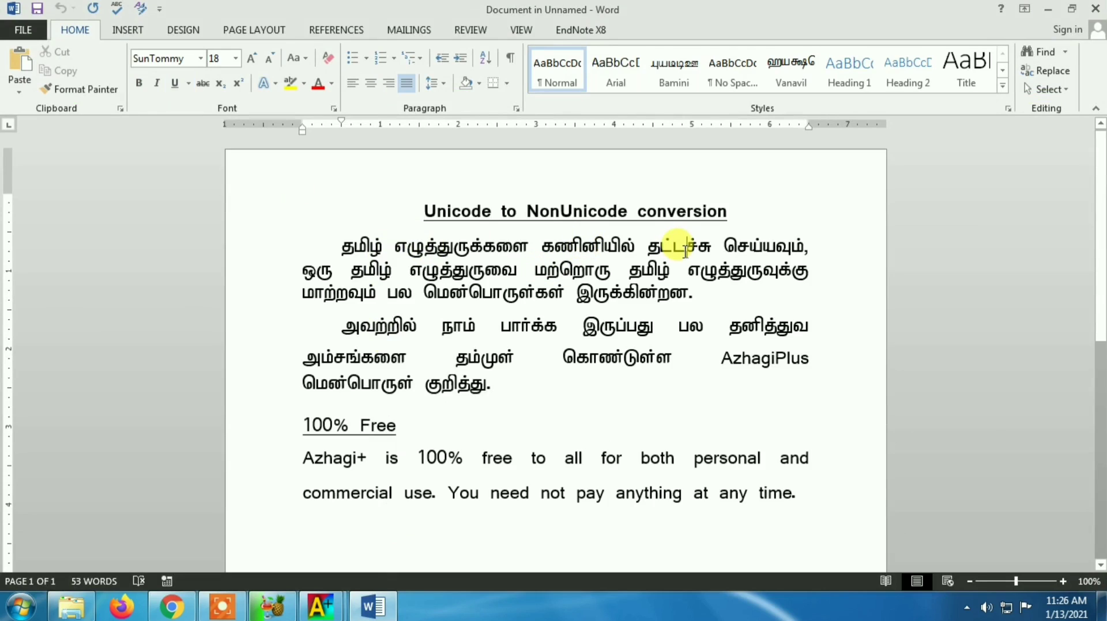
pyautogui.moveTo(722, 358); pyautogui.dragTo(810, 359)
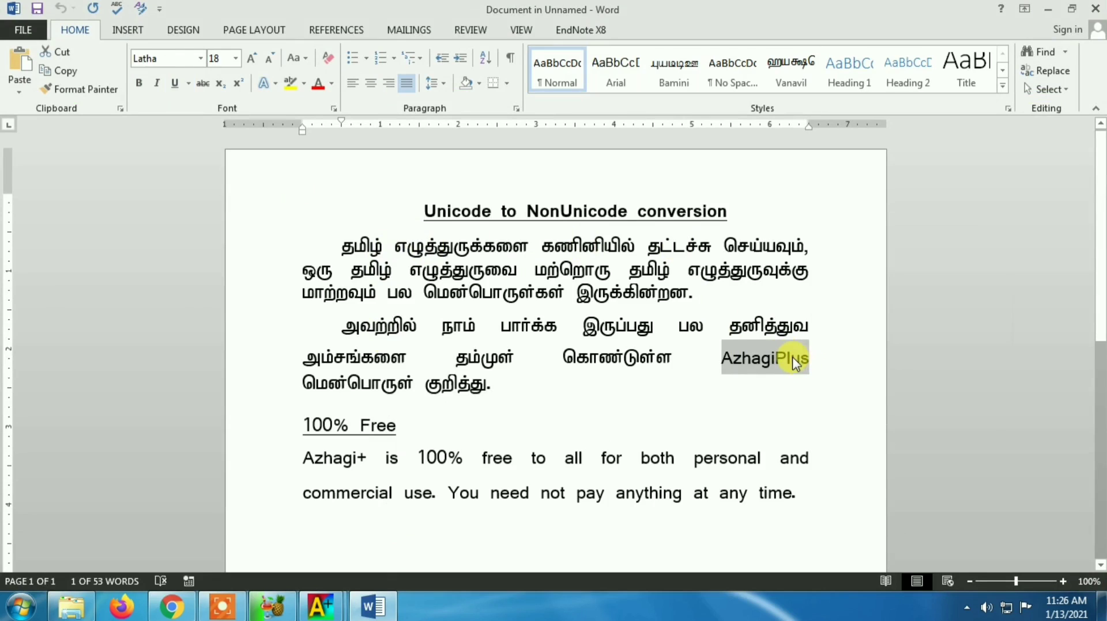
pyautogui.click(791, 358)
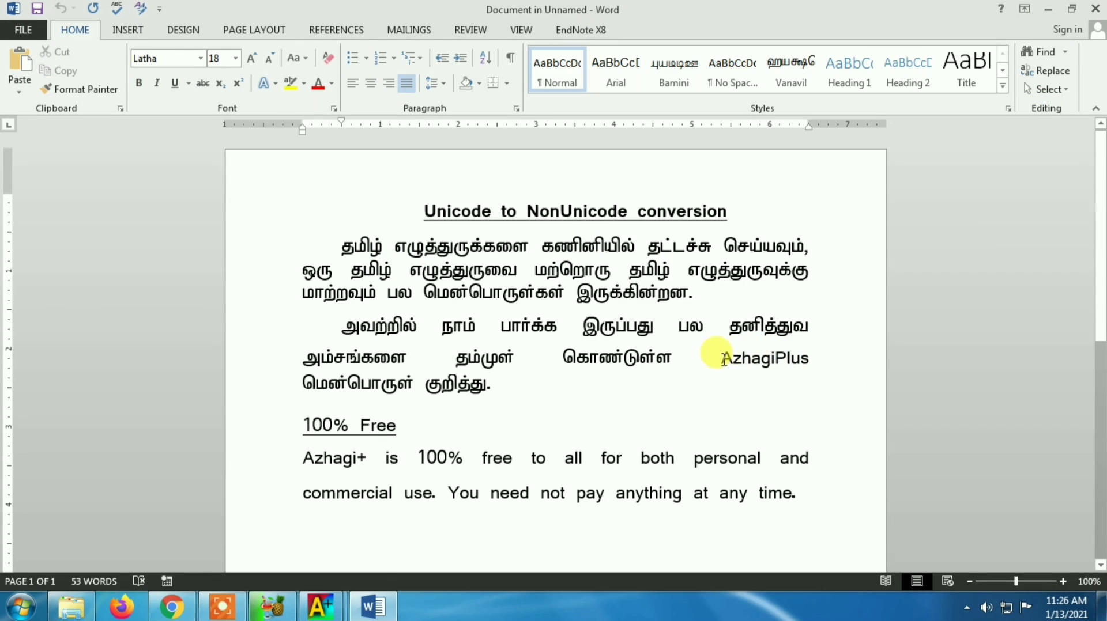
pyautogui.moveTo(725, 358); pyautogui.dragTo(810, 359)
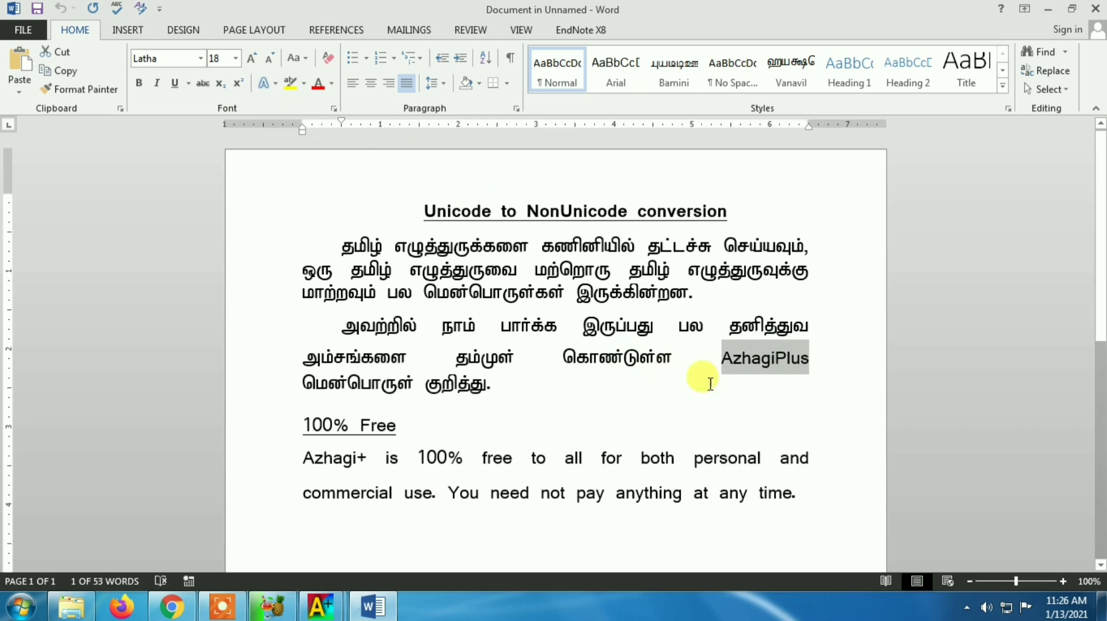
pyautogui.click(785, 384)
# Return to the Fonts Converter, open the desktop file "stmzh to unicode.docx" for direct conversion, and inspect the font of its Tamil paragraphs
pyautogui.hotkey('alt', 'Tab')
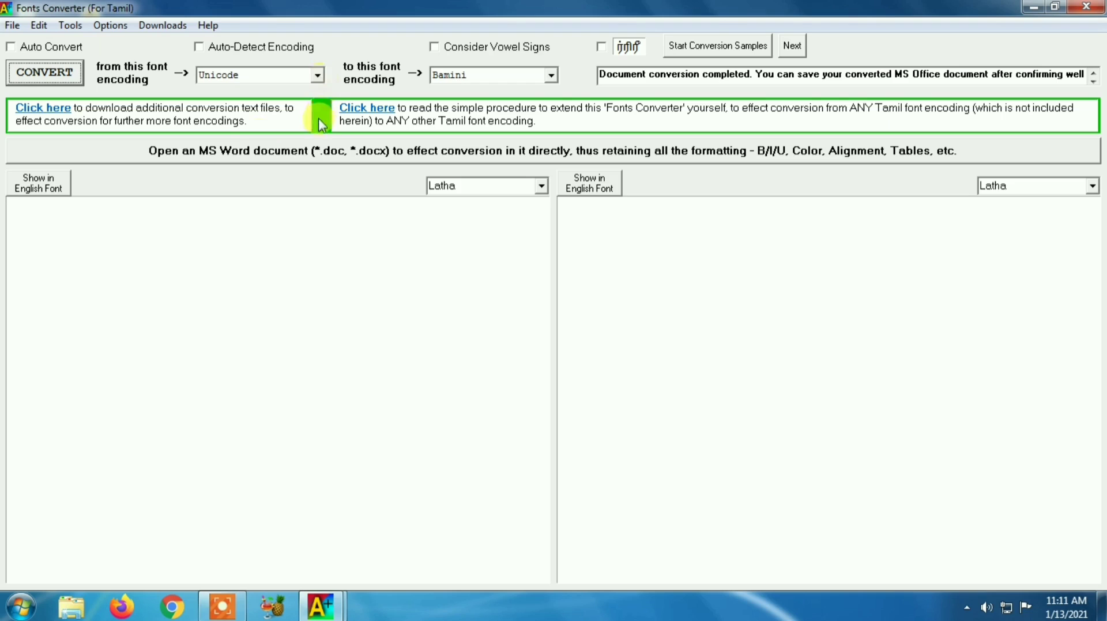
pyautogui.click(268, 157)
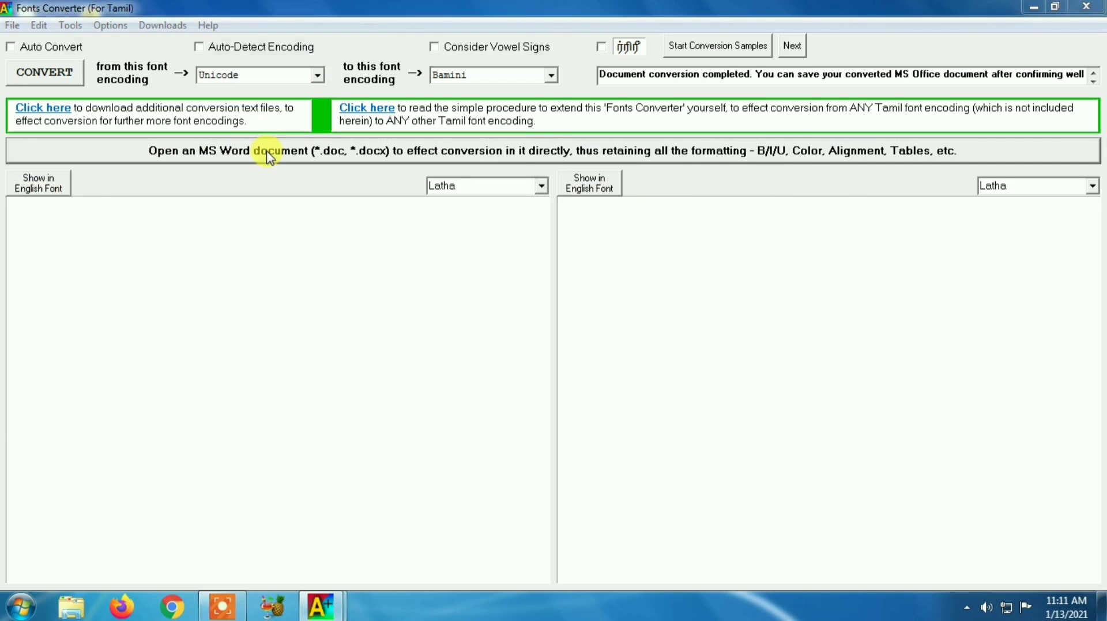
pyautogui.moveTo(539, 168); pyautogui.dragTo(546, 319)
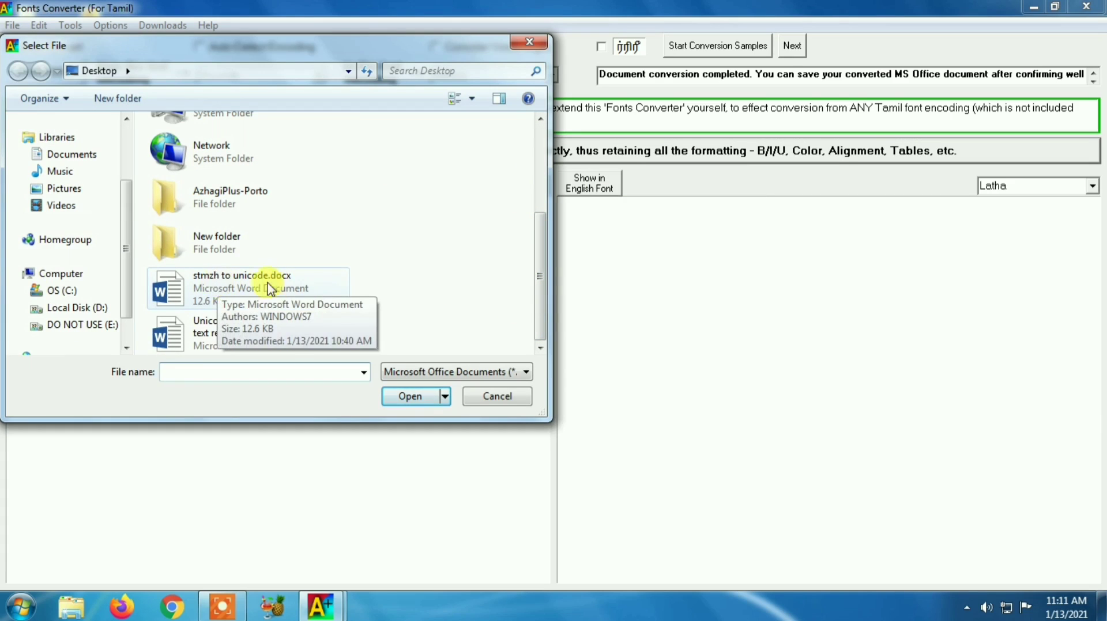
pyautogui.click(296, 297)
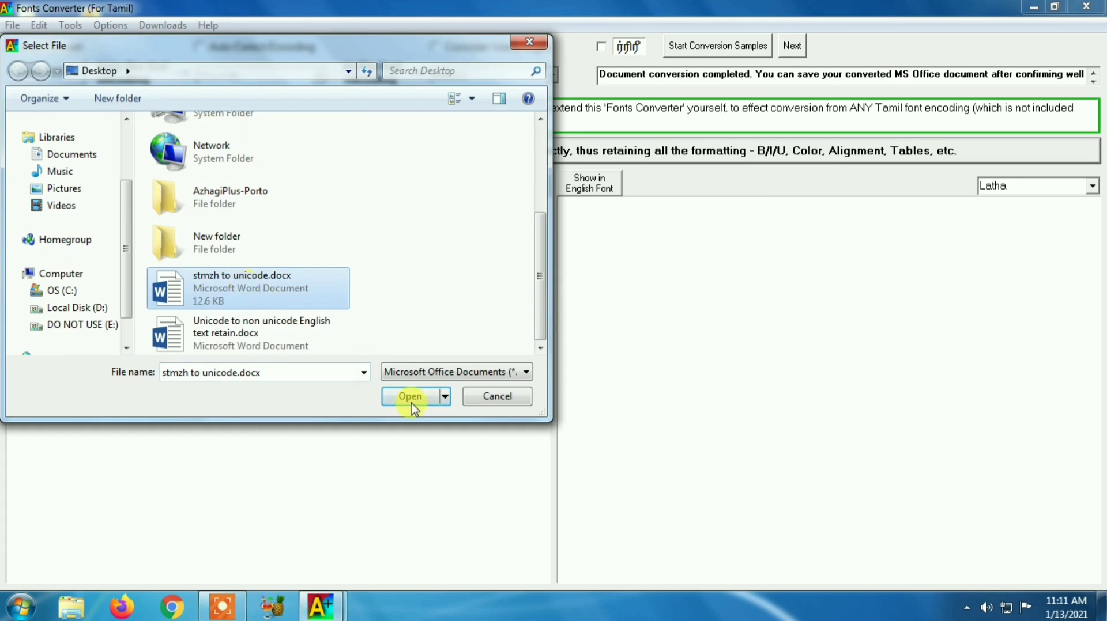
pyautogui.click(412, 398)
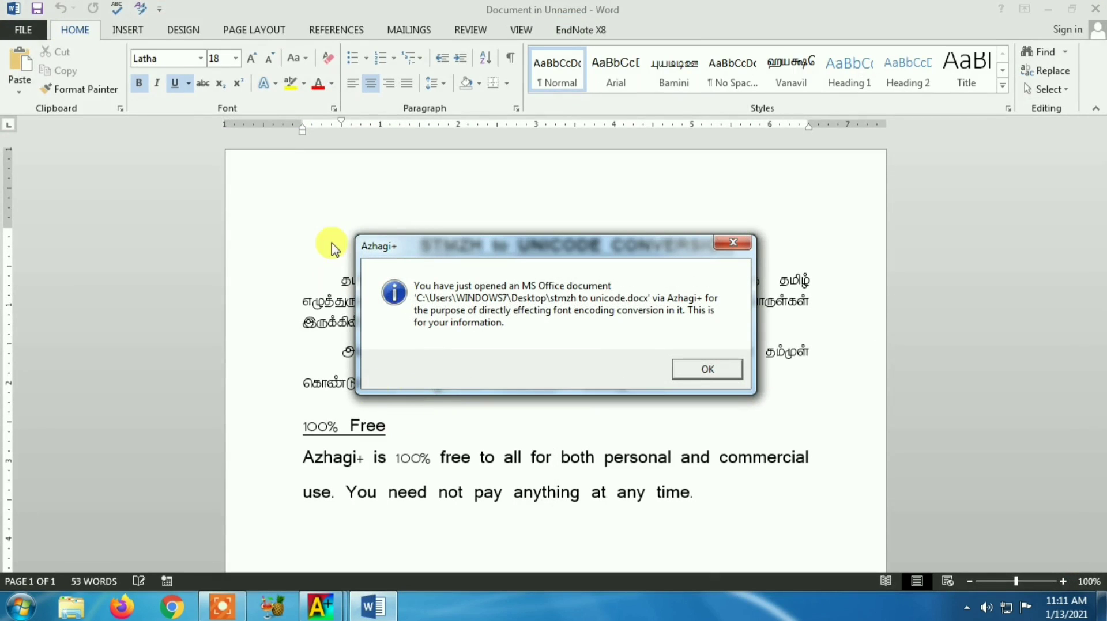
pyautogui.click(723, 373)
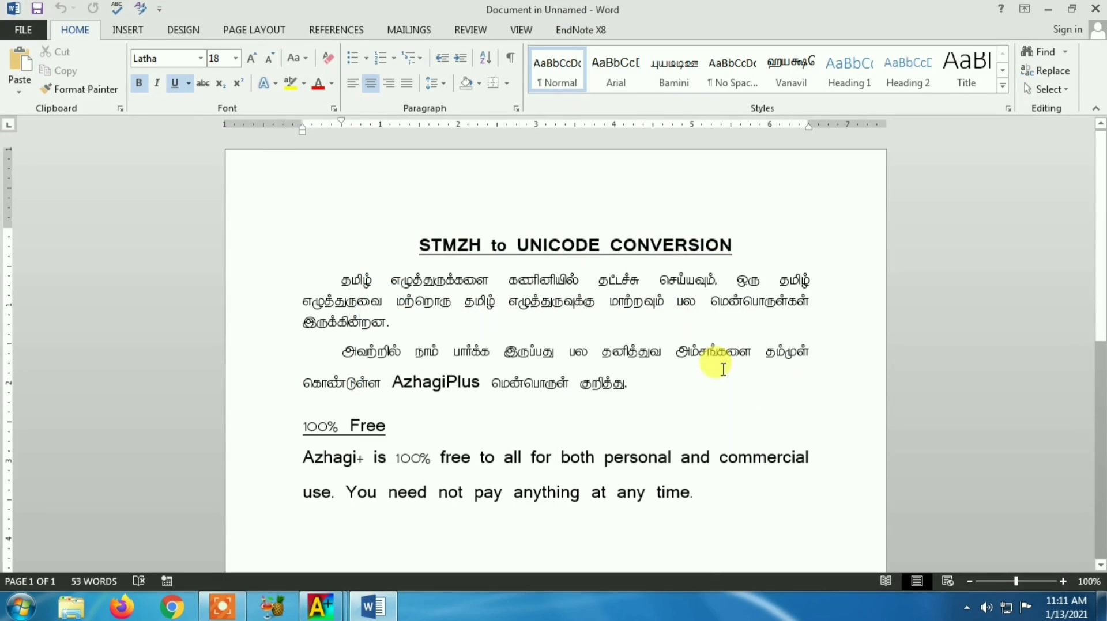
pyautogui.moveTo(340, 280); pyautogui.dragTo(637, 379)
pyautogui.click(634, 379)
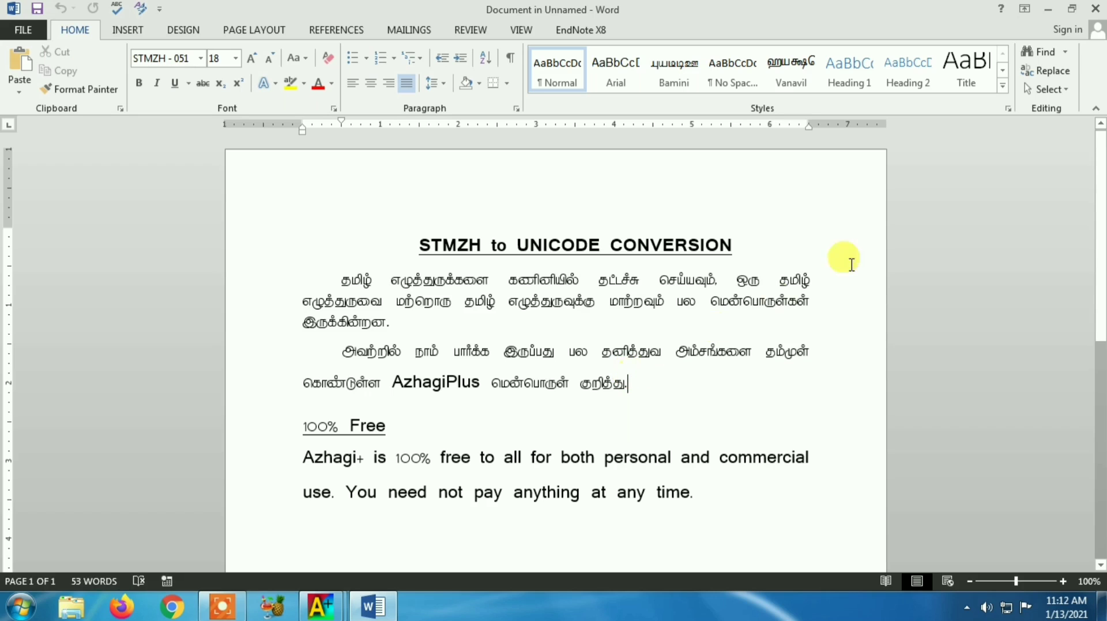
# Return to the Fonts Converter and set the conversion from the Stmzh font encoding to Unicode
pyautogui.click(1048, 9)
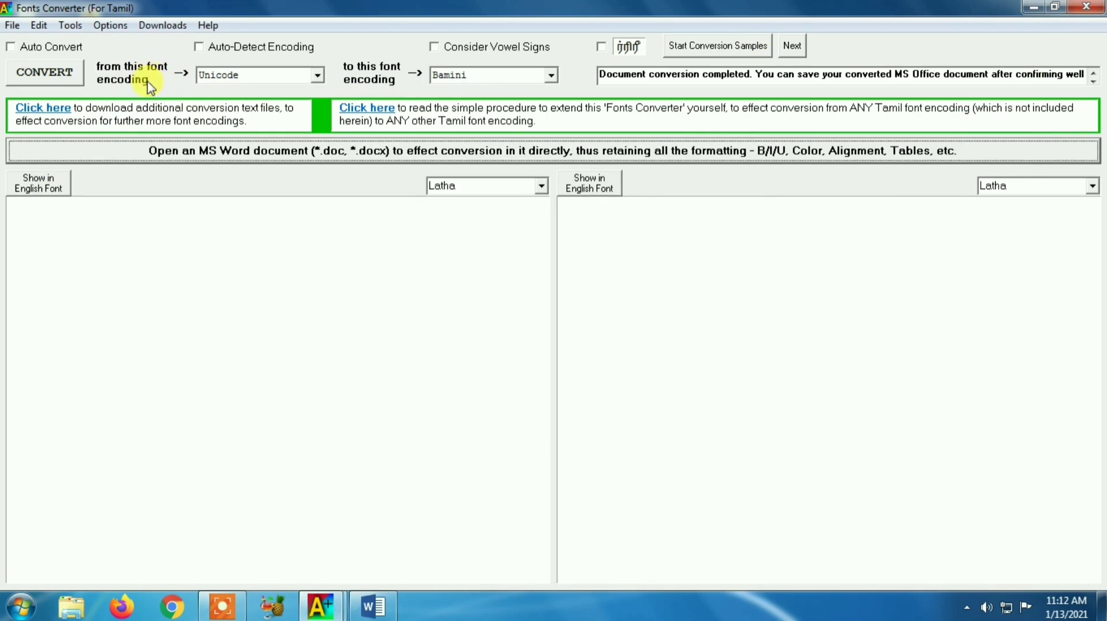
pyautogui.click(317, 75)
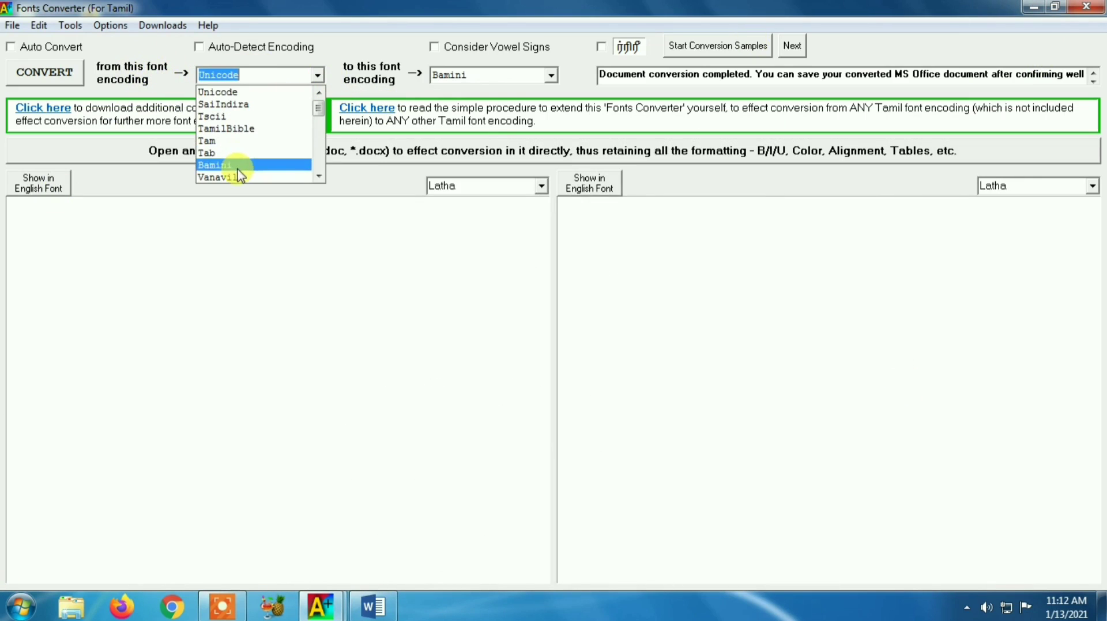
pyautogui.scroll(-1, 239, 169)
pyautogui.click(236, 155)
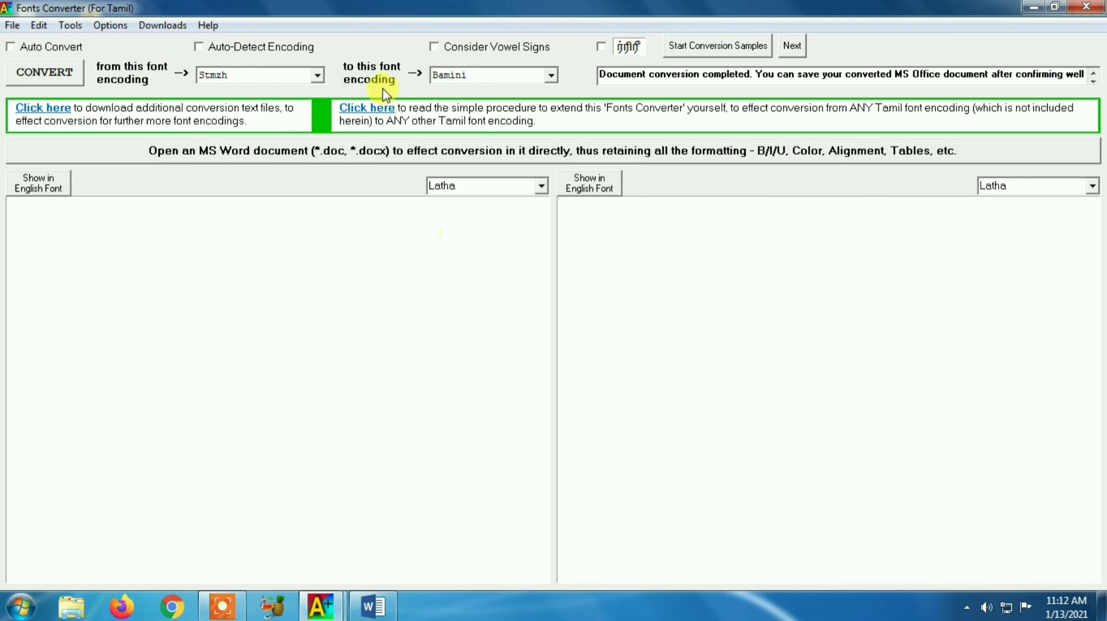
pyautogui.click(551, 76)
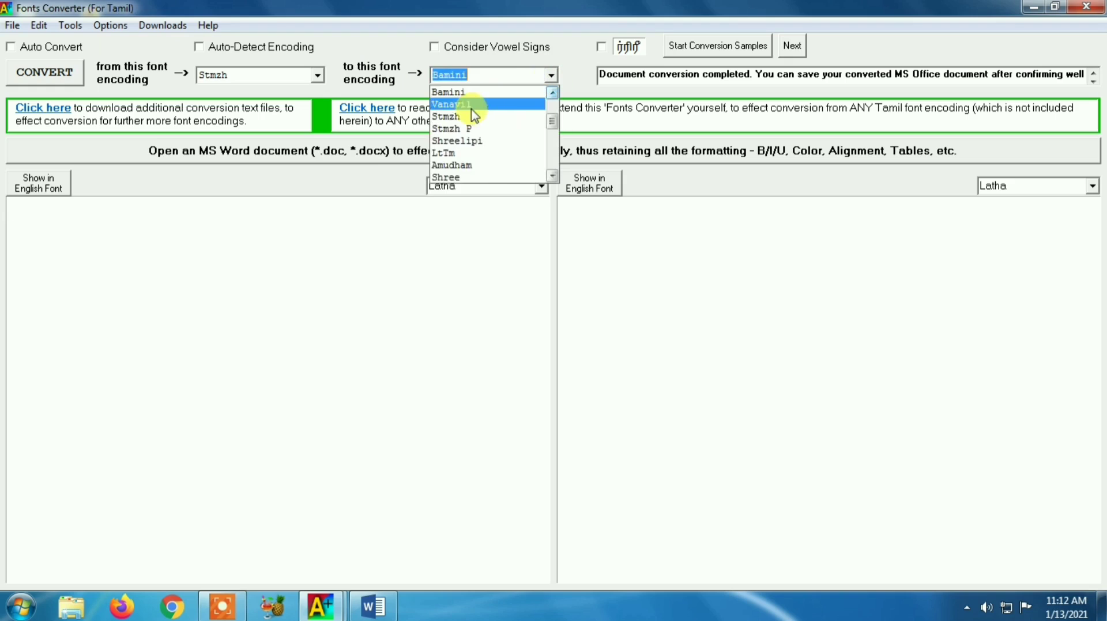
pyautogui.scroll(2, 464, 110)
pyautogui.click(456, 89)
pyautogui.click(436, 273)
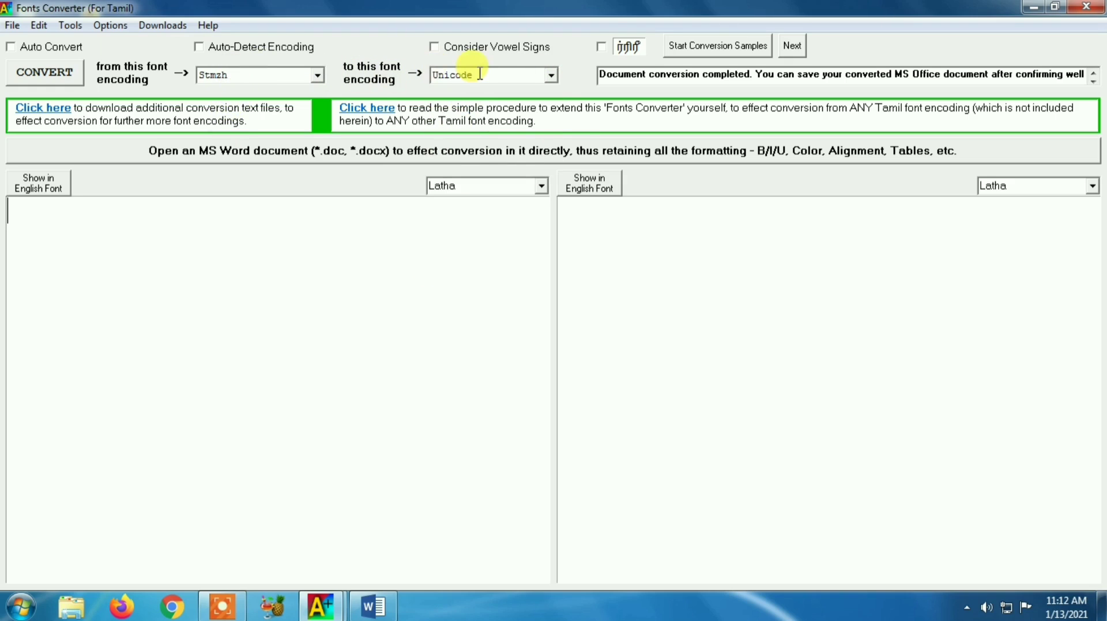
# Convert the opened document from Stmzh to Unicode, accepting the confirmation and the notice, and bring up the result in Word
pyautogui.click(68, 79)
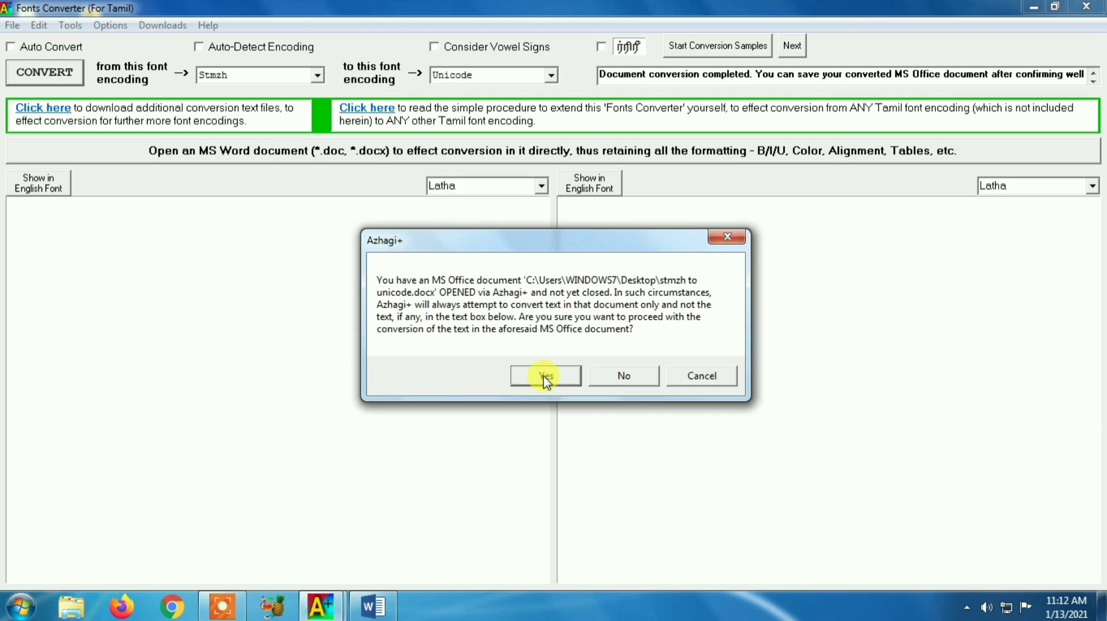
pyautogui.click(547, 379)
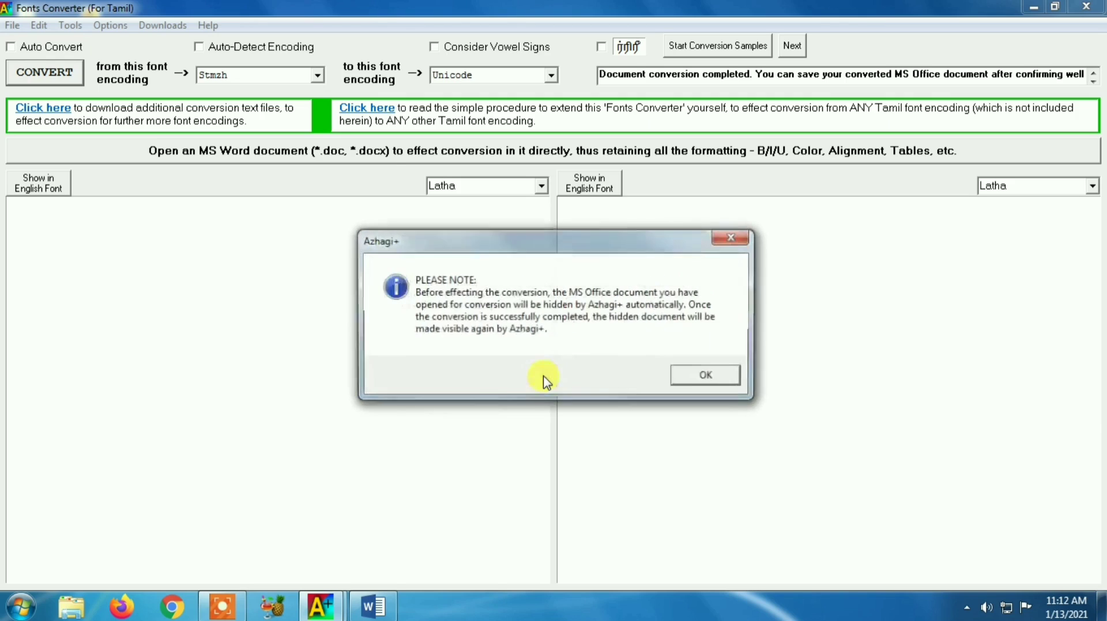
pyautogui.click(708, 377)
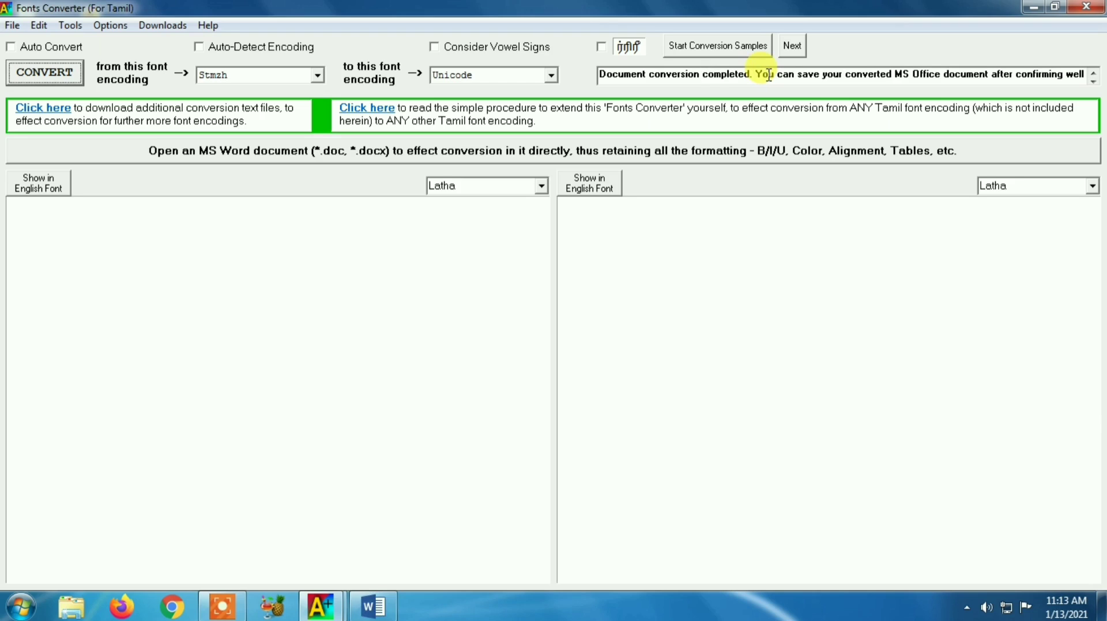
pyautogui.click(375, 605)
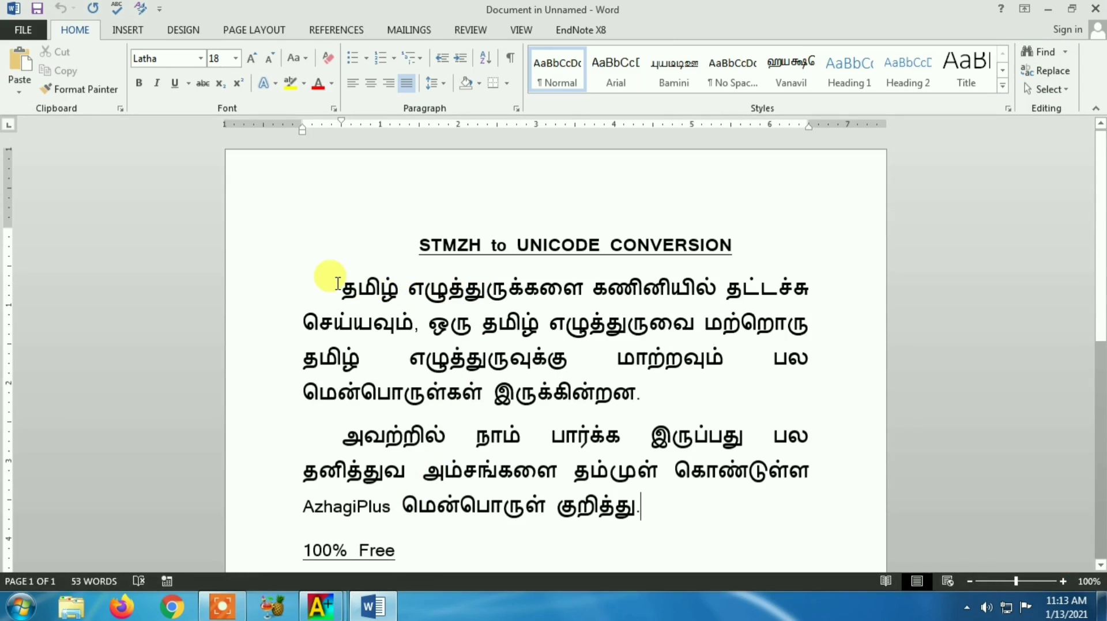
# Examine the converted Tamil paragraphs, the word AzhagiPlus and the English text below for their fonts, and return to the Fonts Converter
pyautogui.click(323, 285)
pyautogui.moveTo(363, 286); pyautogui.dragTo(721, 504)
pyautogui.moveTo(392, 507); pyautogui.dragTo(307, 514)
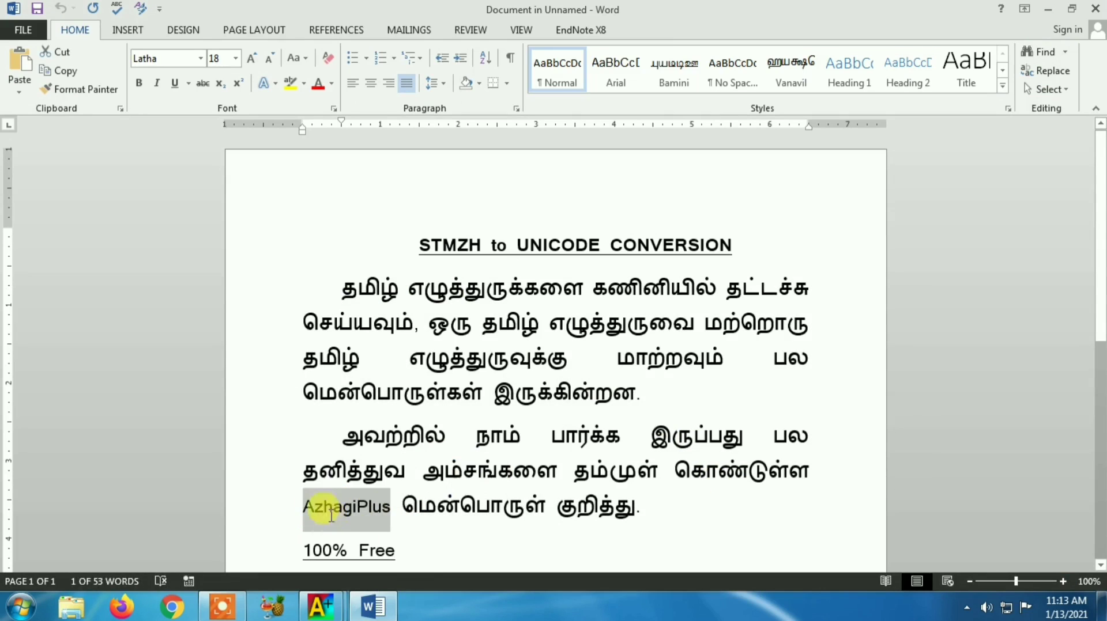
pyautogui.click(314, 512)
pyautogui.scroll(-1, 345, 492)
pyautogui.scroll(-1, 345, 491)
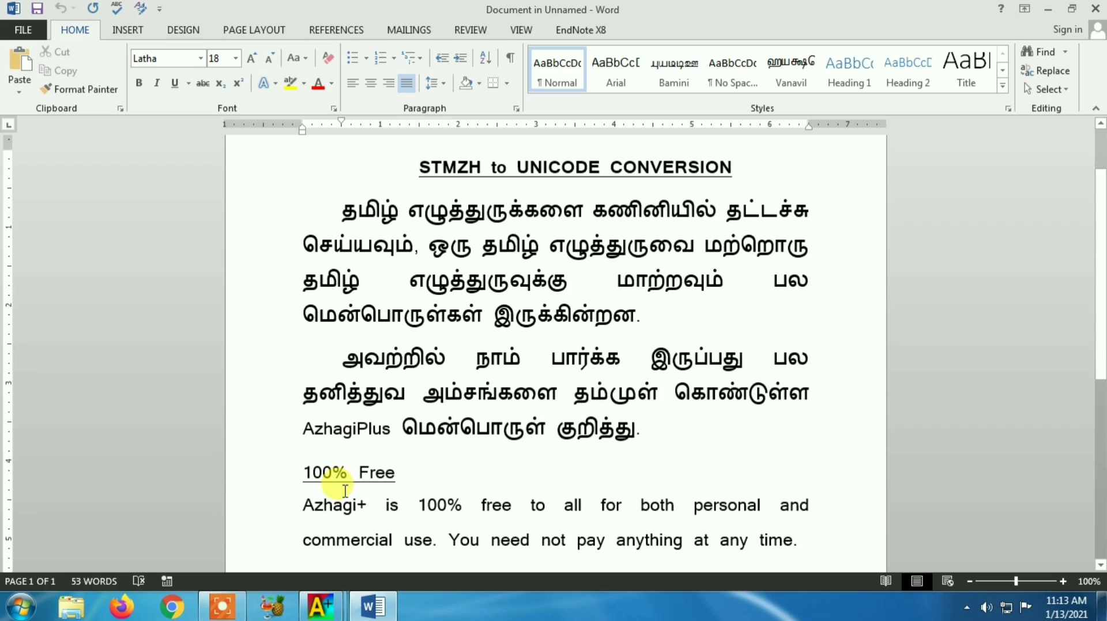
pyautogui.scroll(-2, 346, 490)
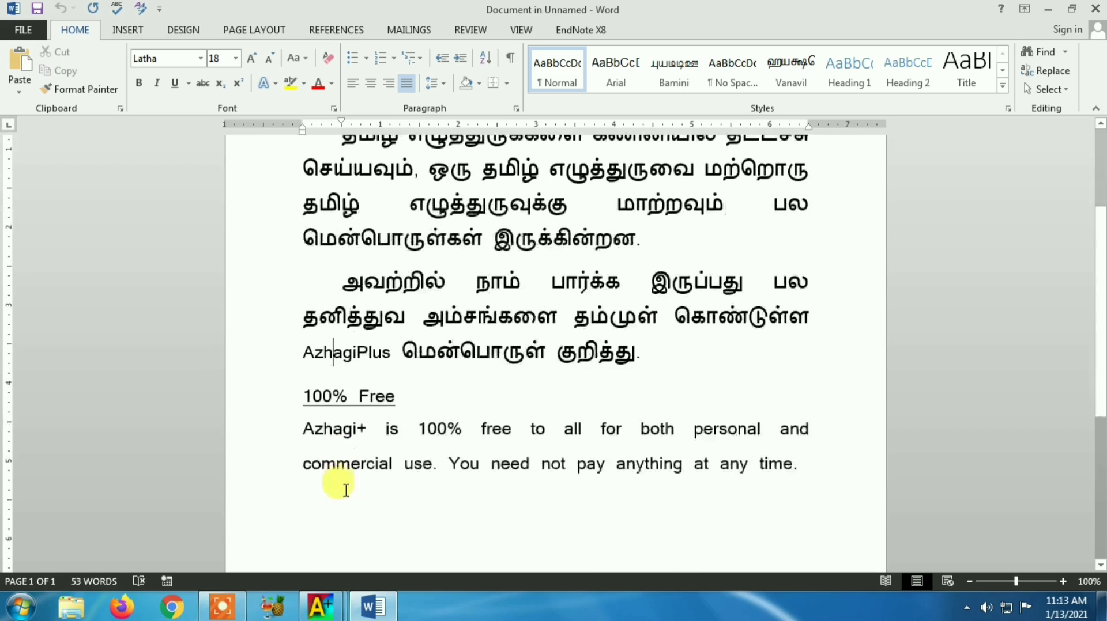
pyautogui.scroll(4, 347, 490)
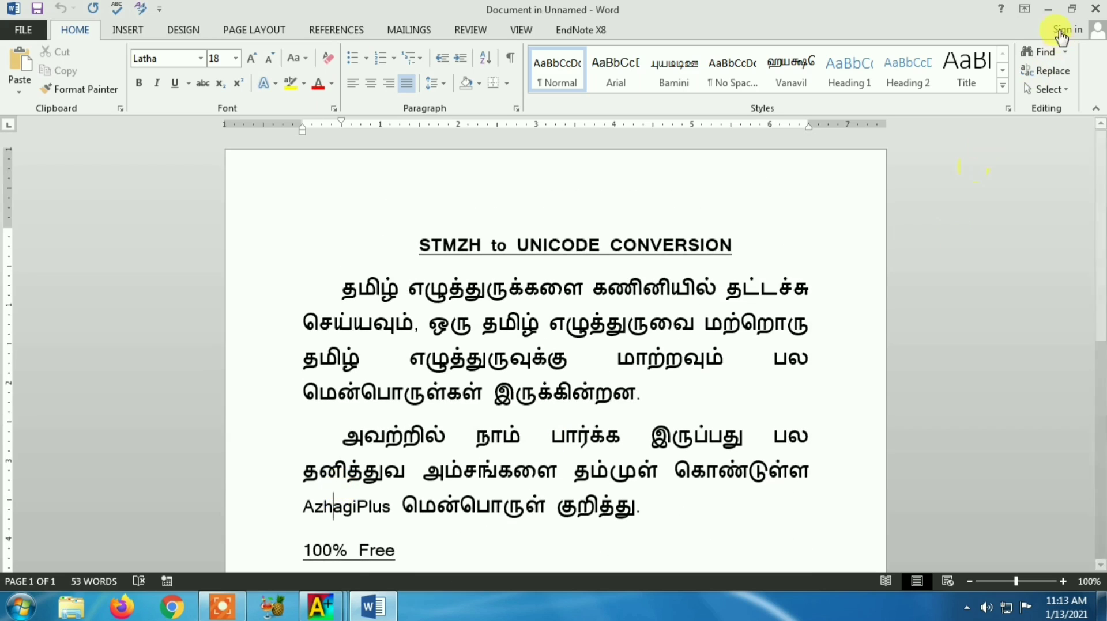
pyautogui.click(1048, 9)
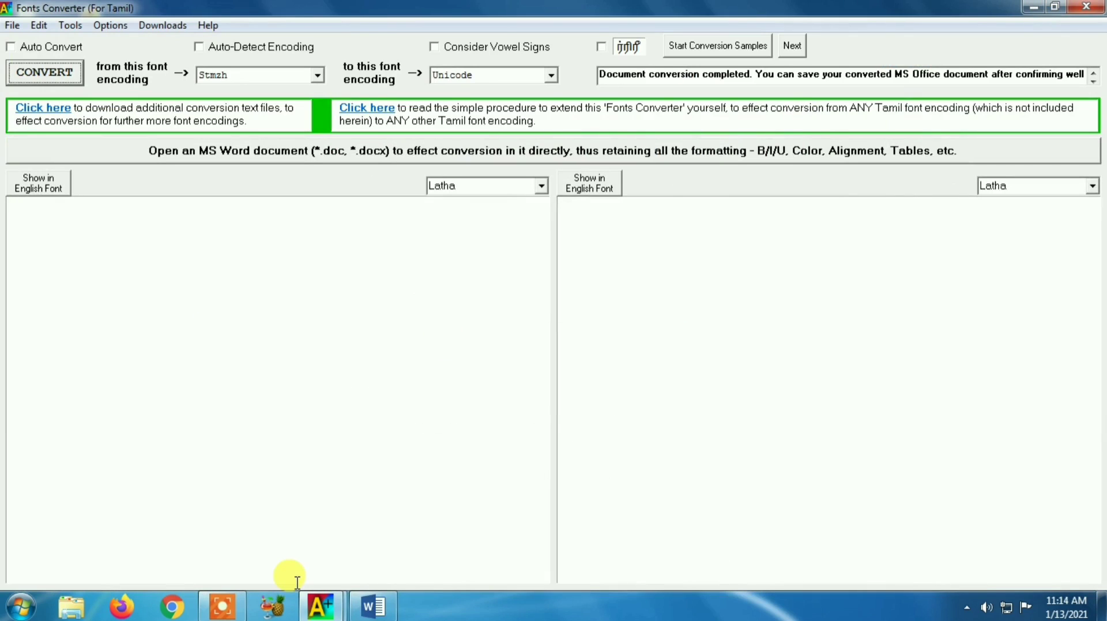